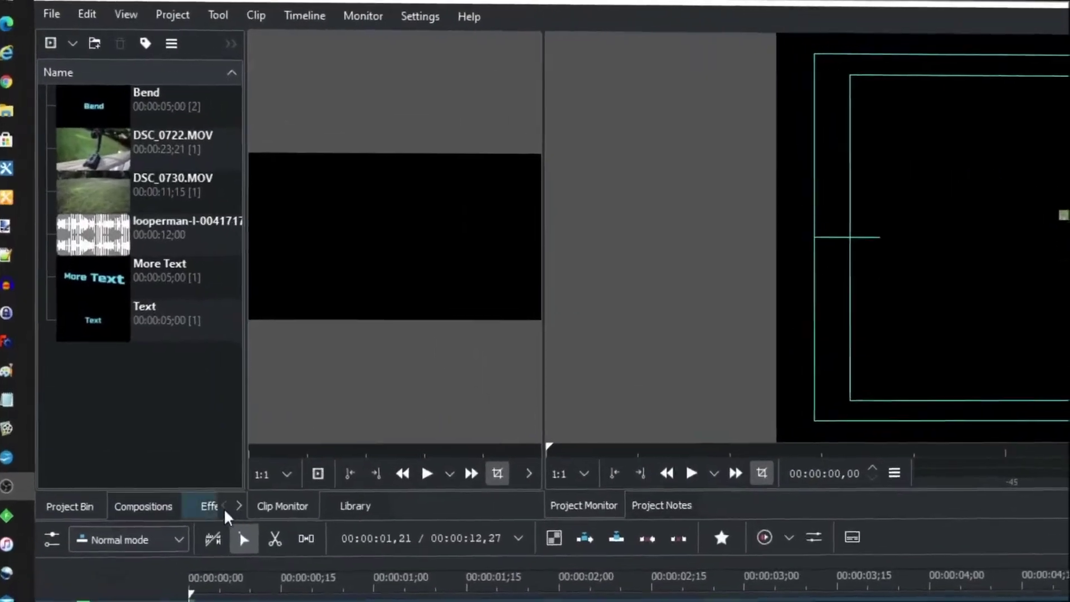
left_click(221, 509)
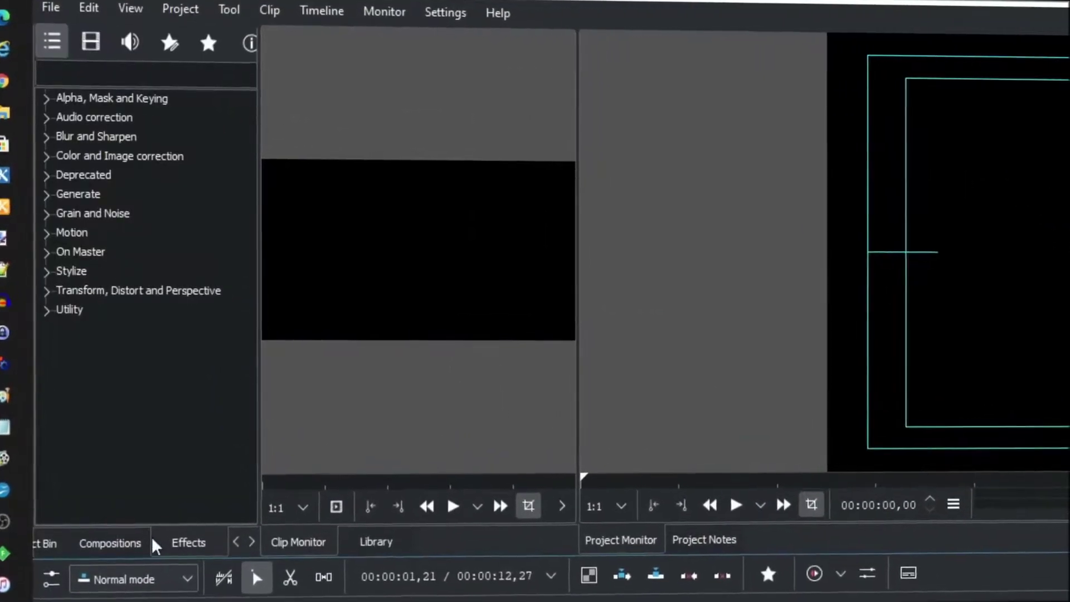
left_click(149, 226)
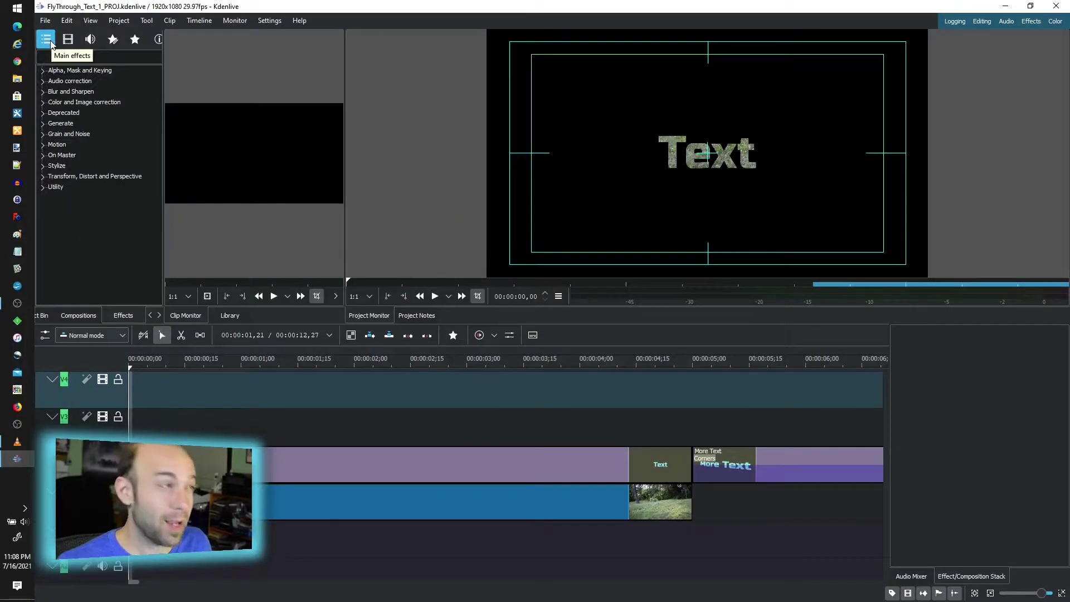
left_click(87, 137)
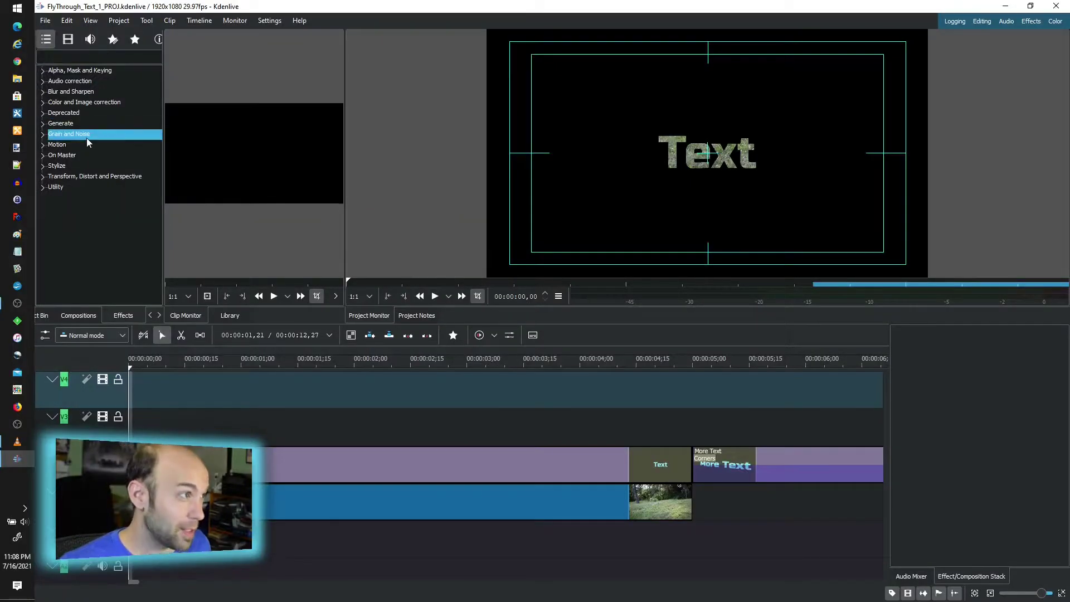
left_click(76, 145)
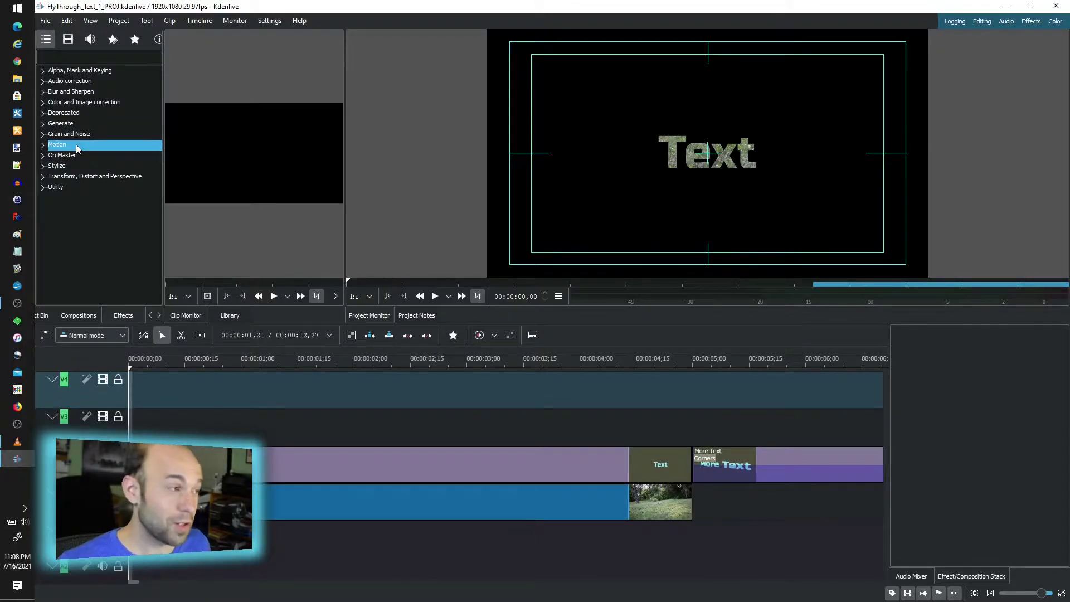
left_click(149, 317)
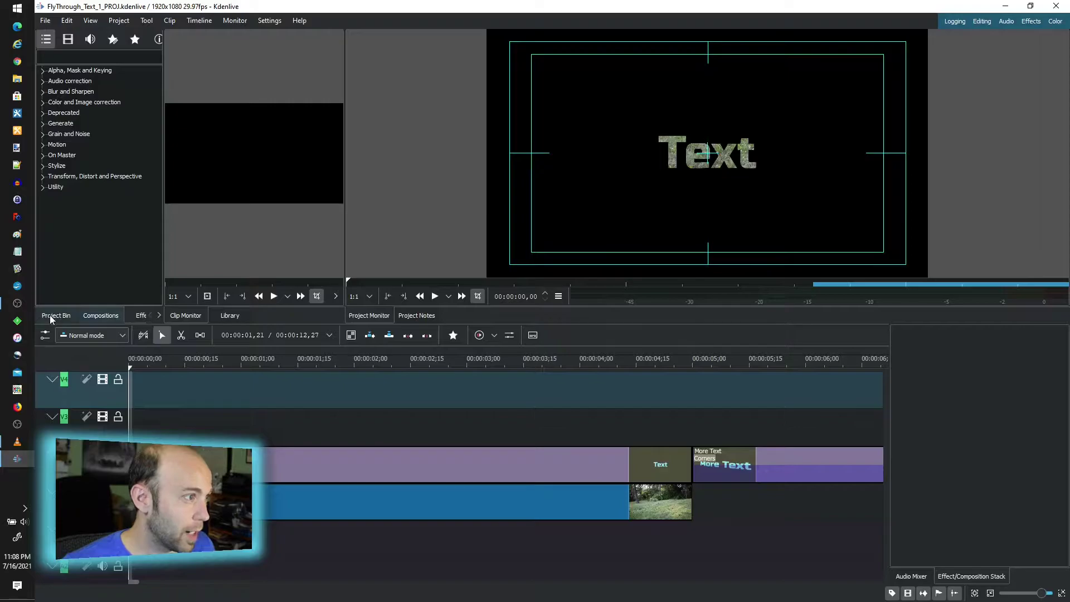
left_click(54, 316)
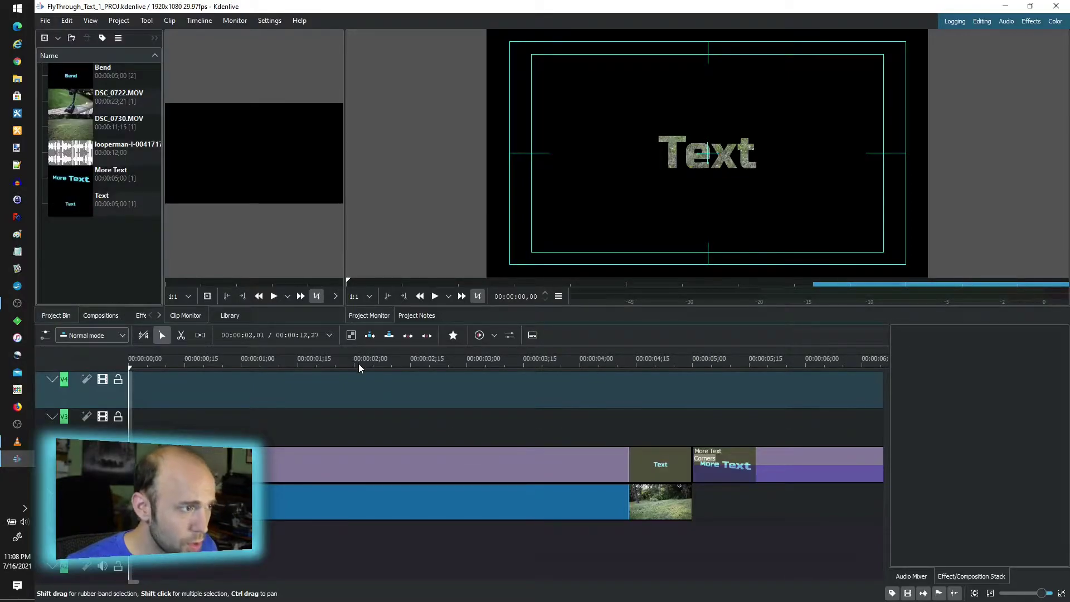
Scrub and play the timeline from the start to preview the text flying over the grass
left_click_drag(358, 364, 117, 372)
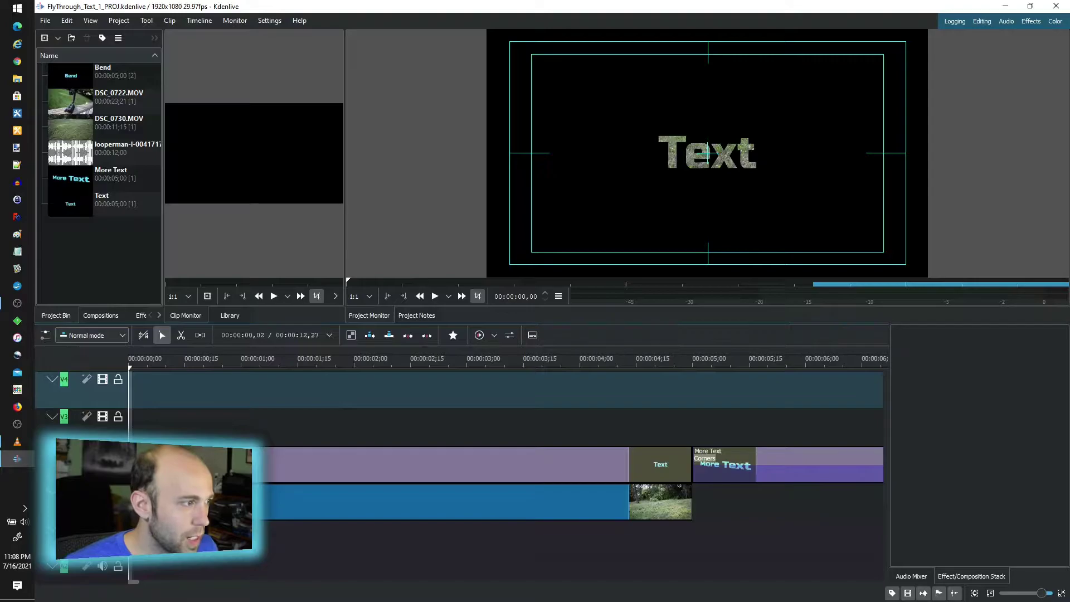
left_click_drag(153, 363, 250, 363)
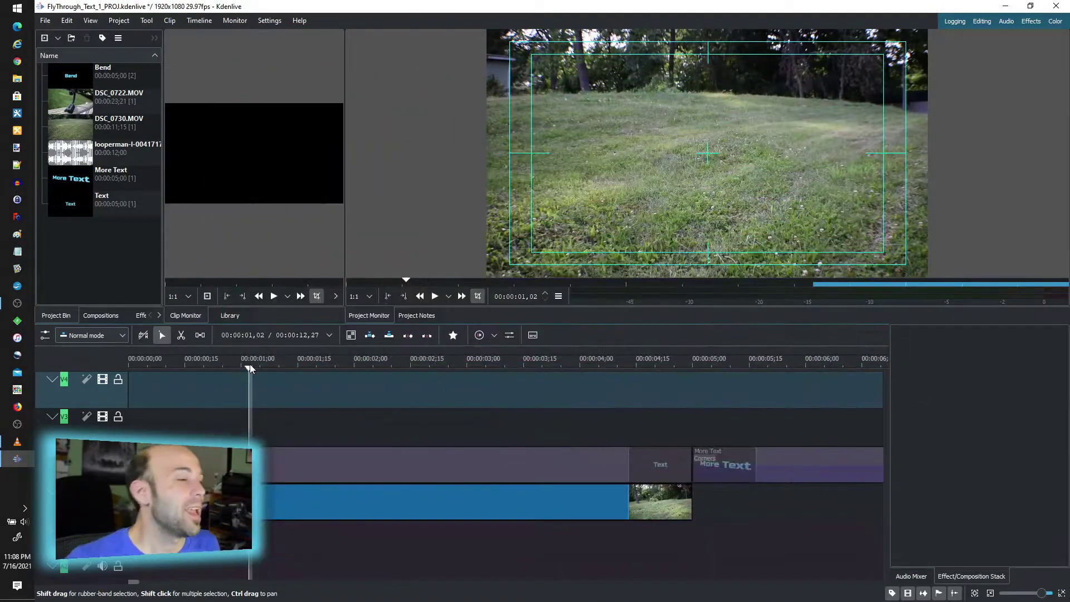
left_click_drag(250, 363, 176, 366)
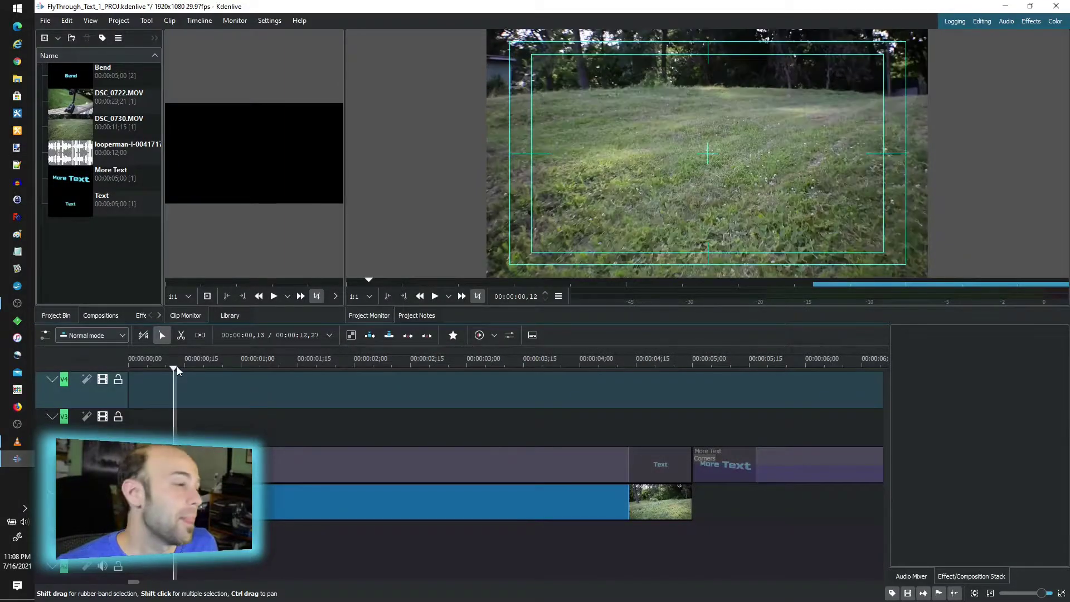
key("space")
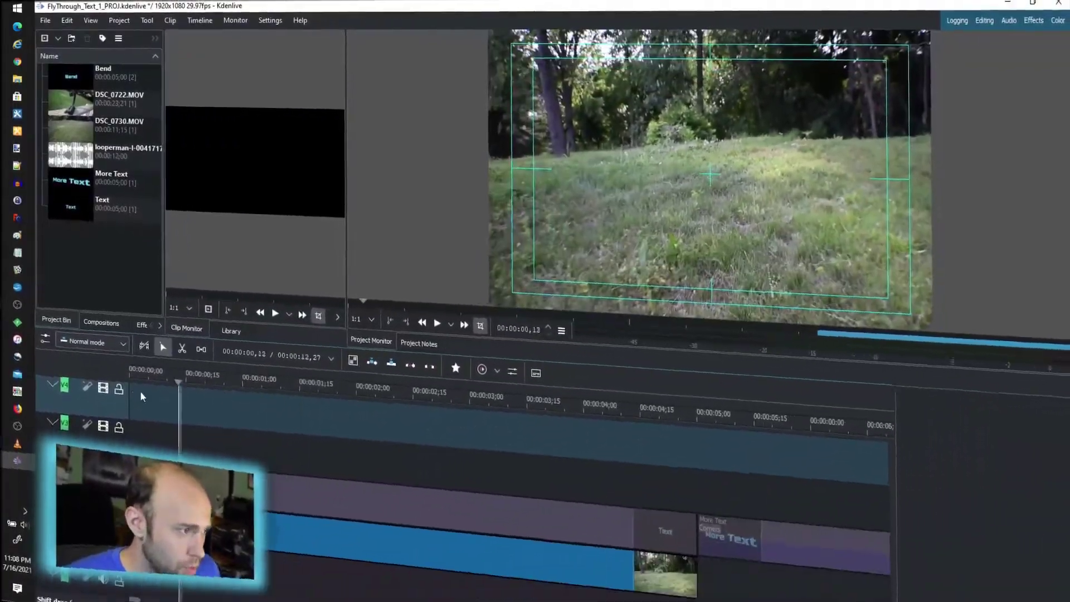
left_click(130, 402)
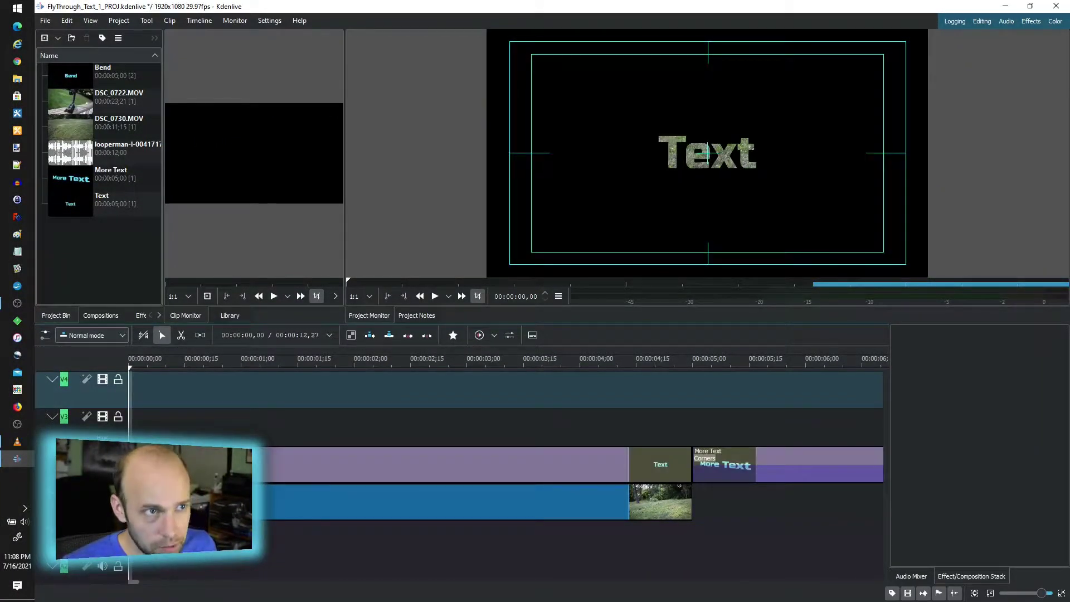
left_click_drag(135, 366, 395, 378)
Select the Text clip to show its Position and Zoom and chroma key (variance 150) effects
left_click(396, 463)
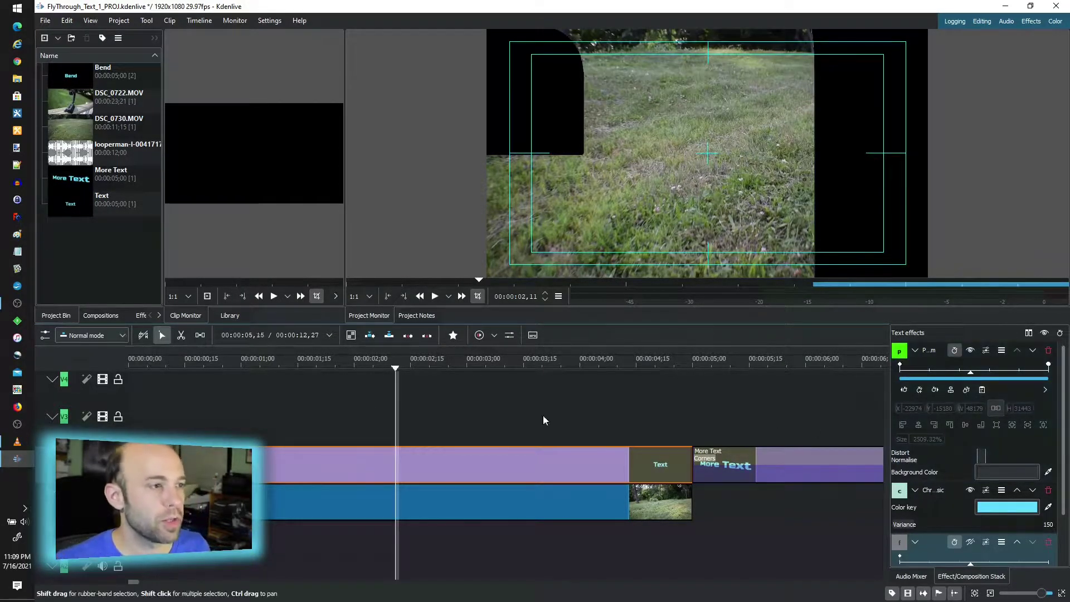
left_click_drag(250, 364, 154, 375)
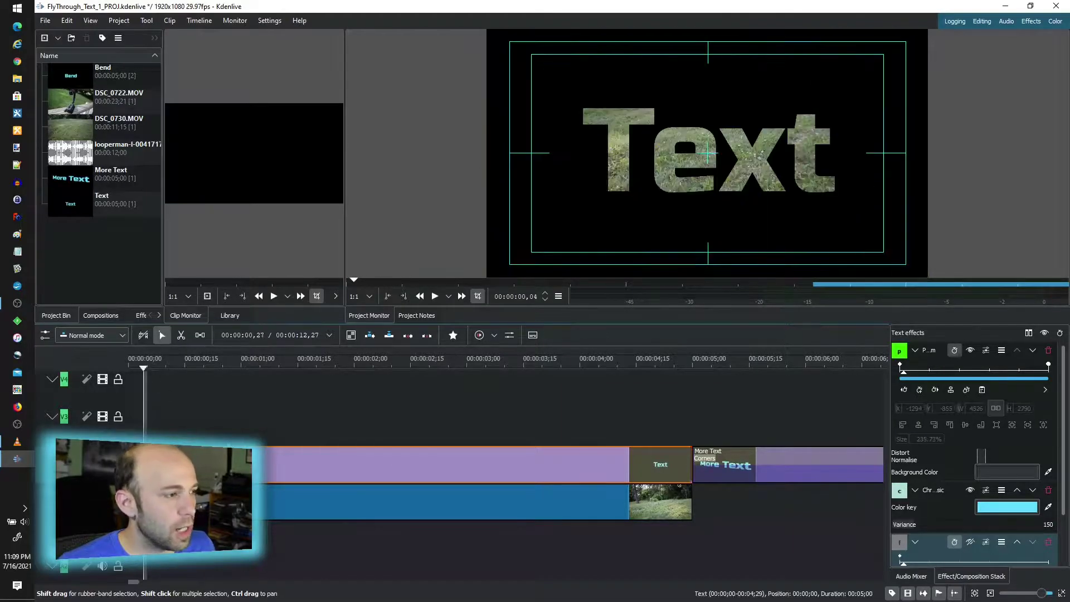
Open the Text title clip from the Project Bin in the title editor
right_click(100, 250)
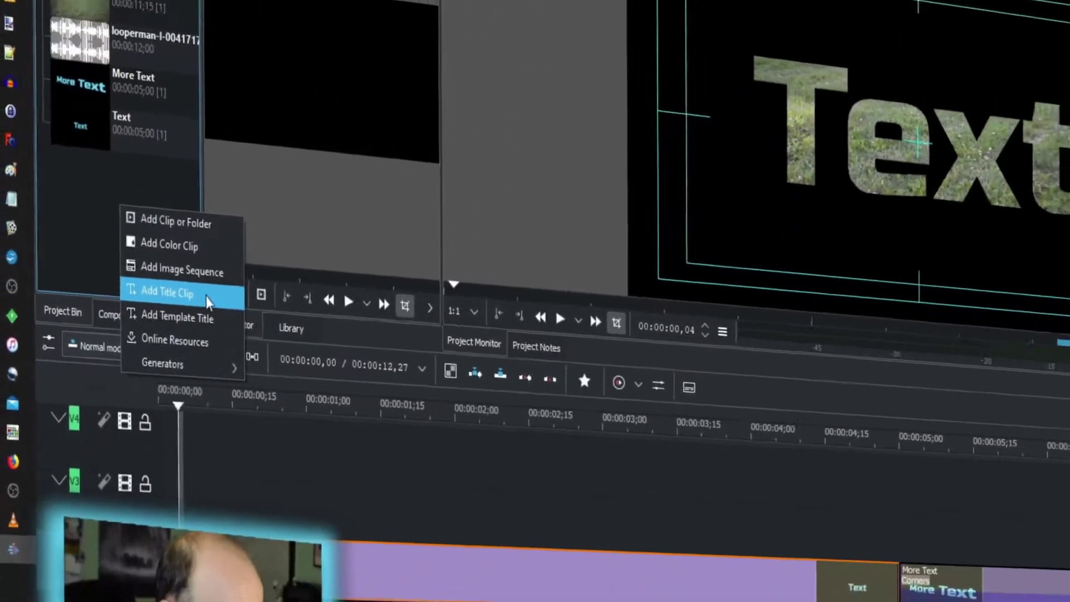
left_click(77, 195)
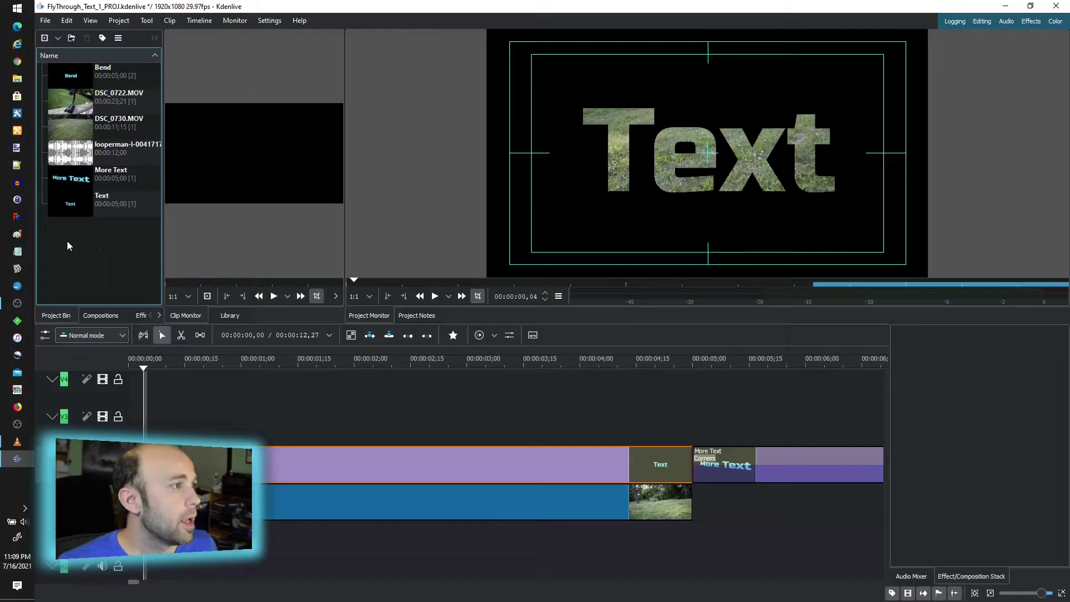
double_click(70, 206)
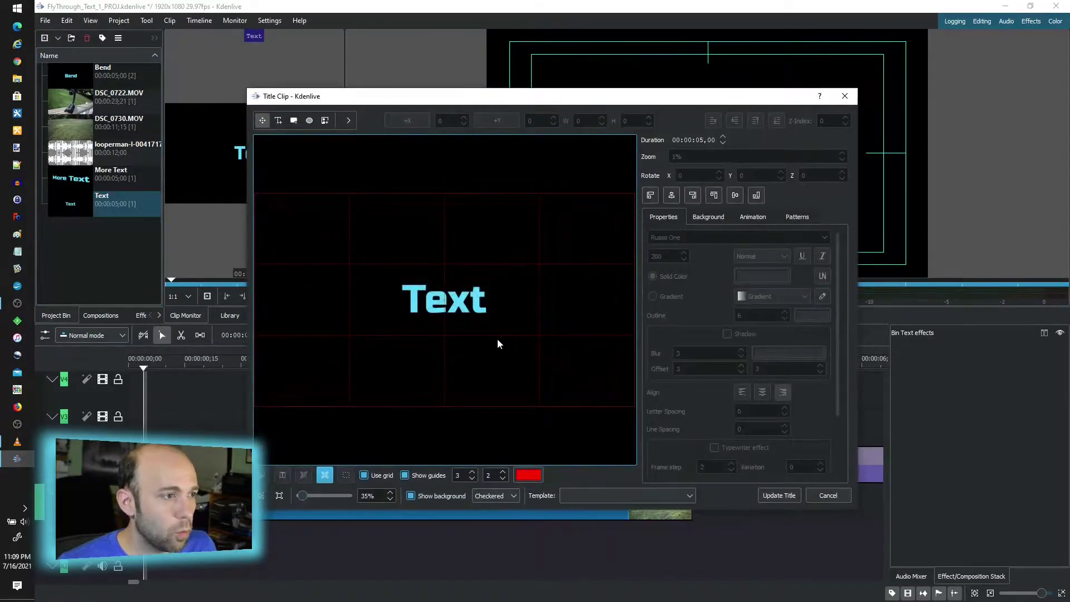
Set the title's background opacity to 121, then close the title editor
left_click(708, 217)
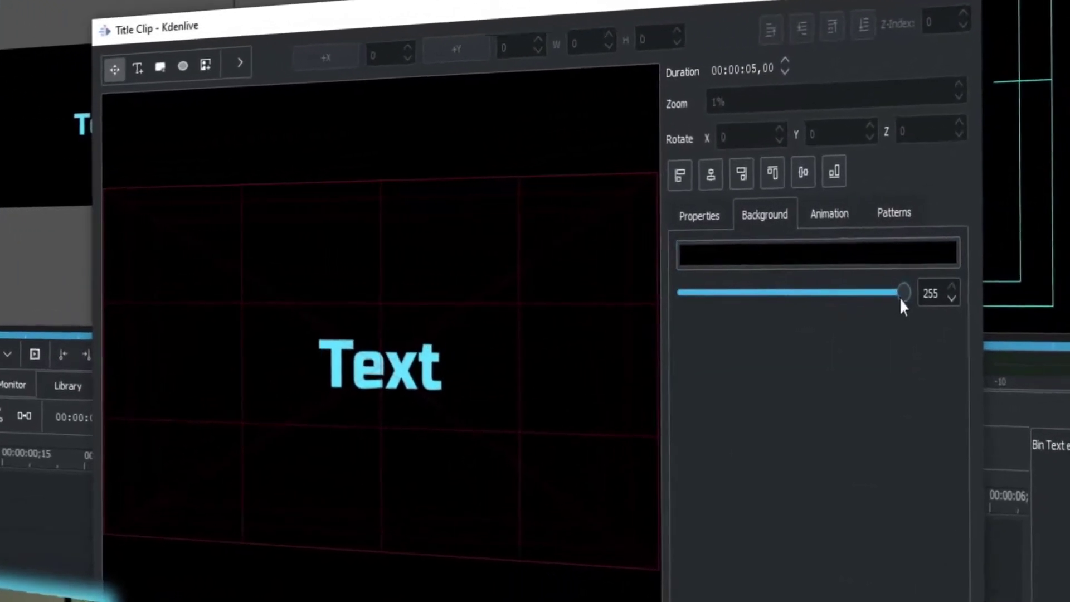
left_click_drag(902, 301, 678, 309)
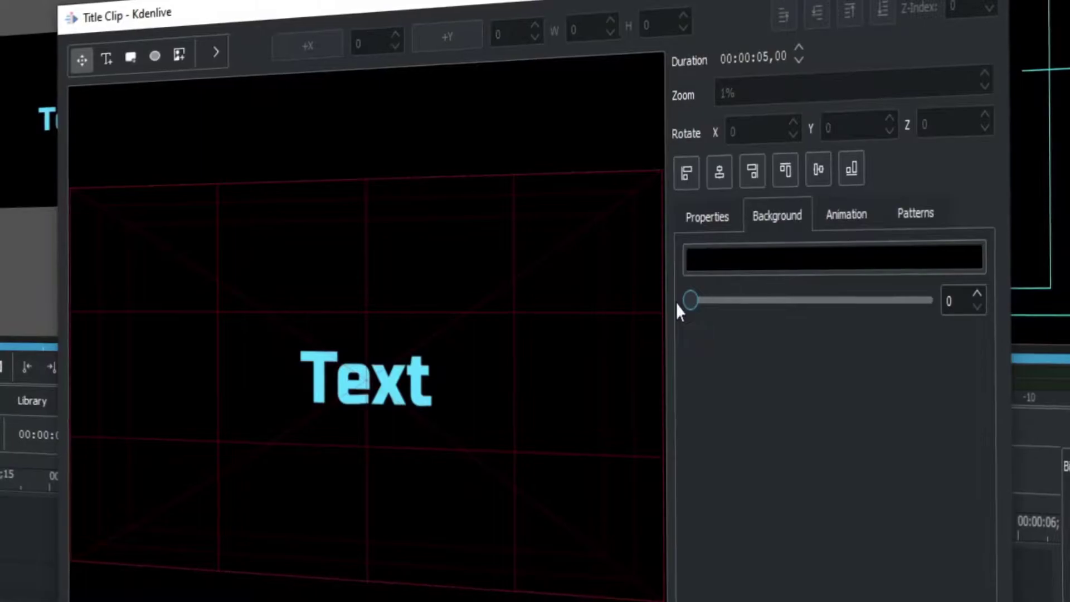
left_click_drag(698, 299, 925, 303)
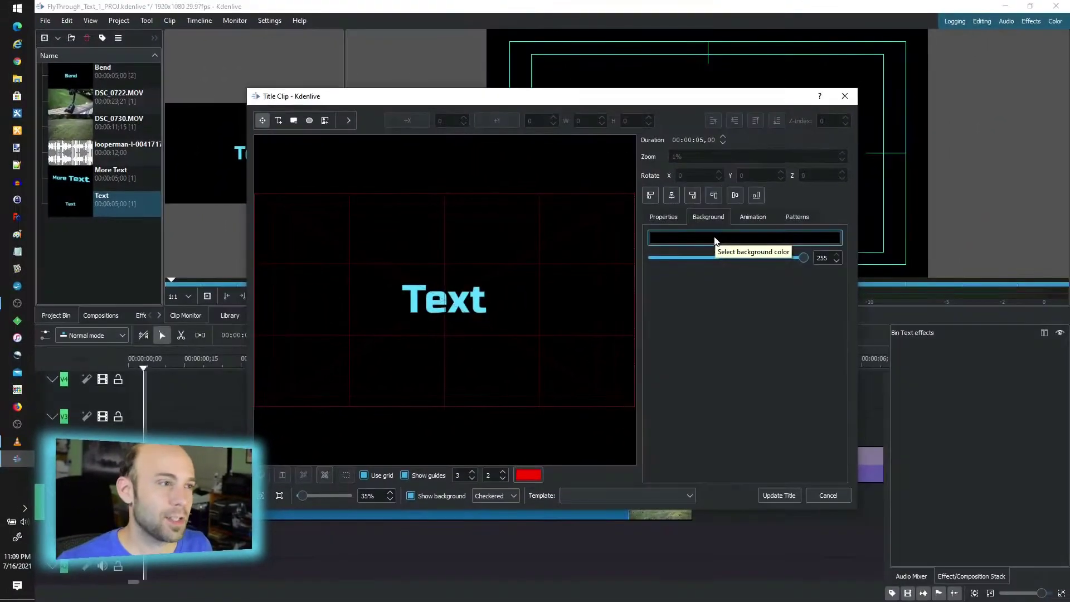
left_click(665, 219)
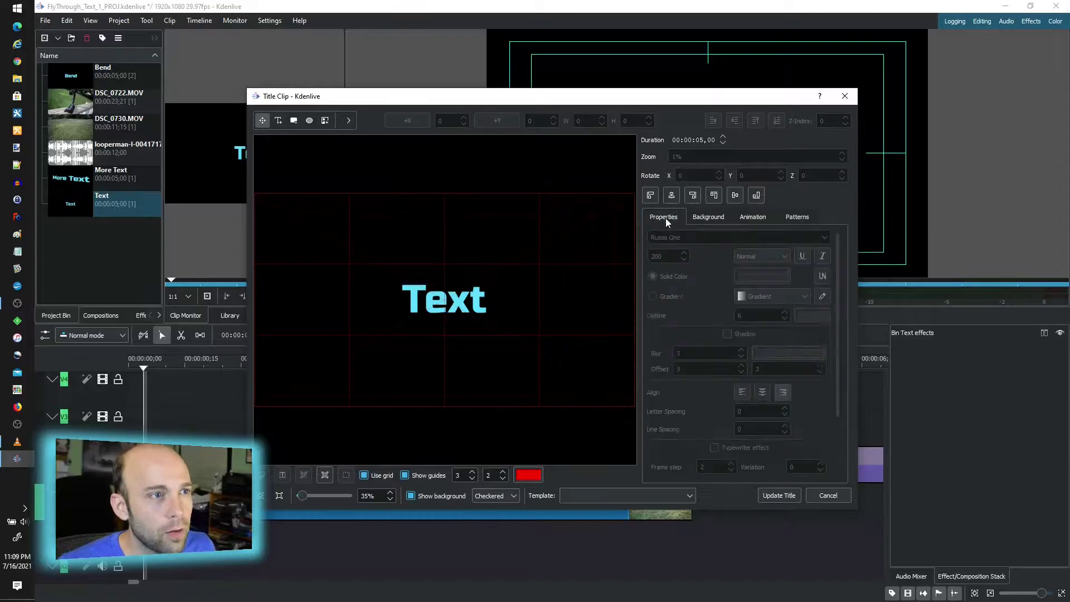
left_click(838, 497)
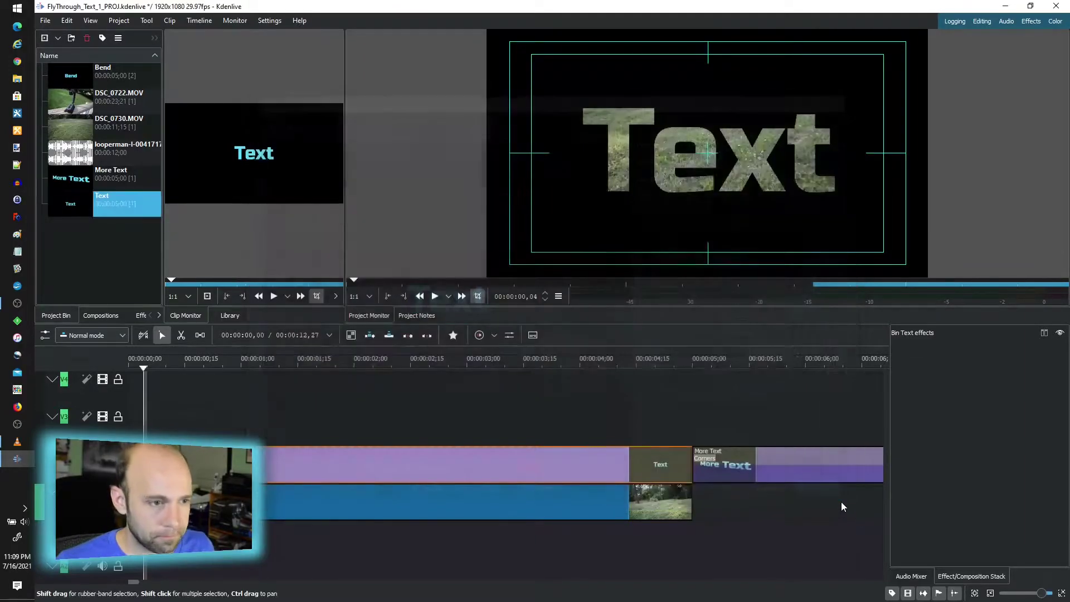
Select the Text clip and go to its first Position and Zoom keyframe (X 0, Y 0, 1920×1080, 100%)
left_click(417, 452)
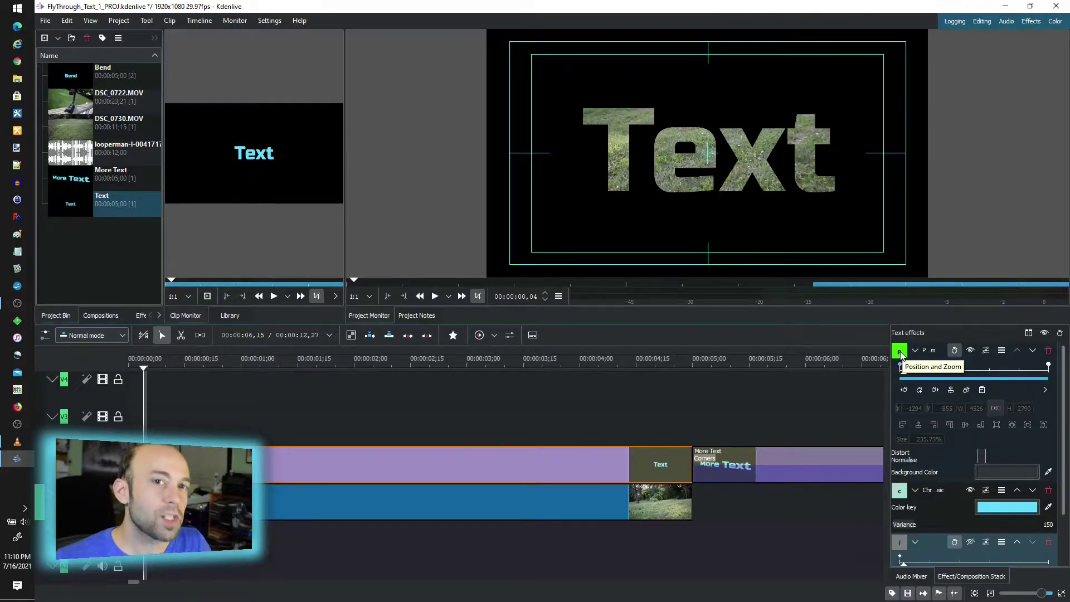
left_click(900, 365)
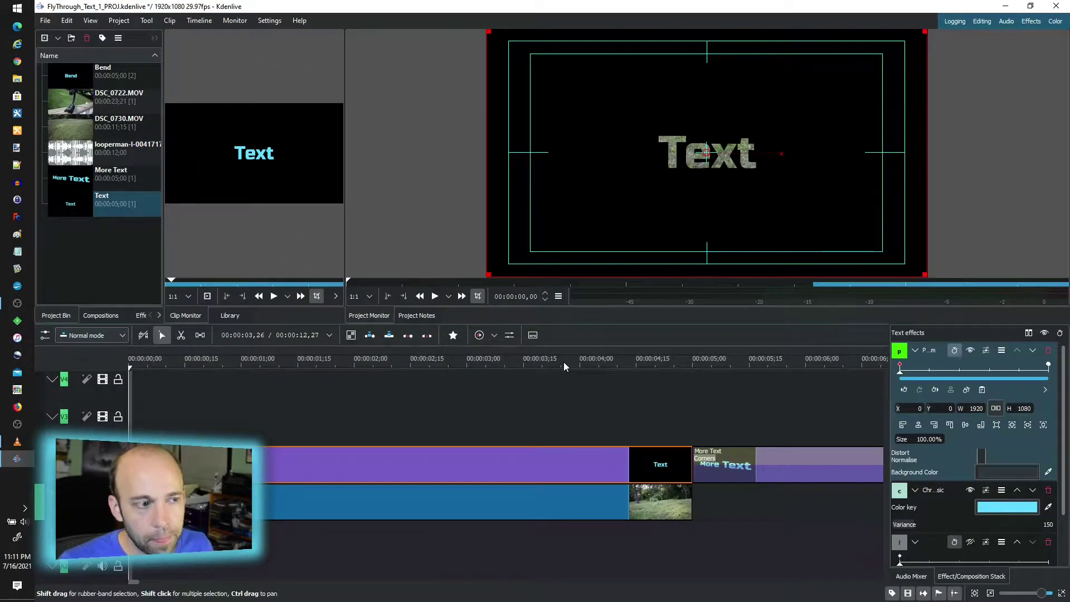
Scrub the Text title's zoom into the grass, then go to the transform's final keyframe
left_click_drag(563, 362, 238, 373)
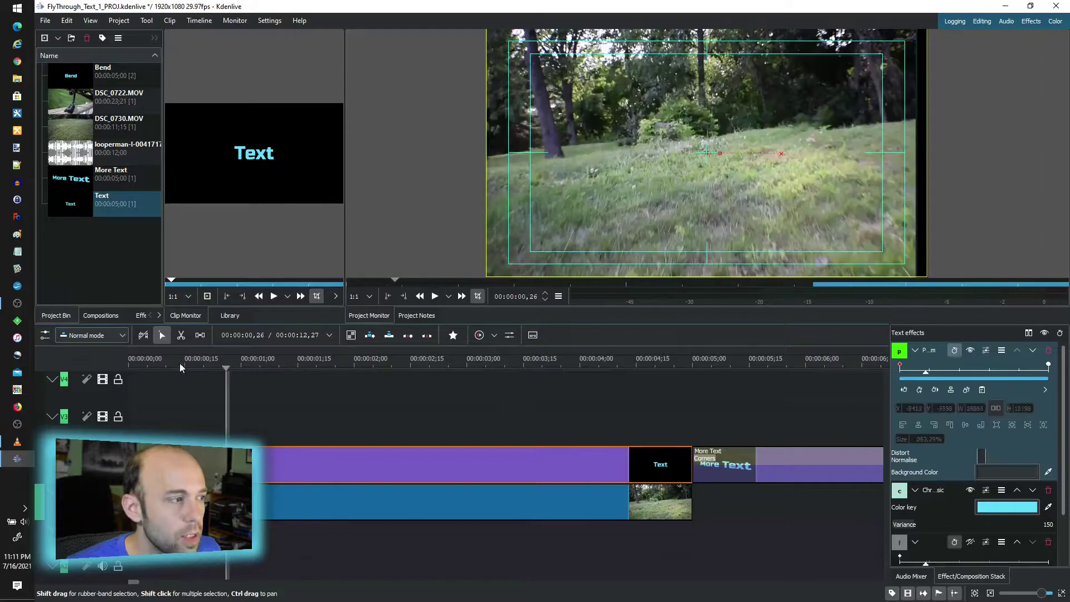
key("Home")
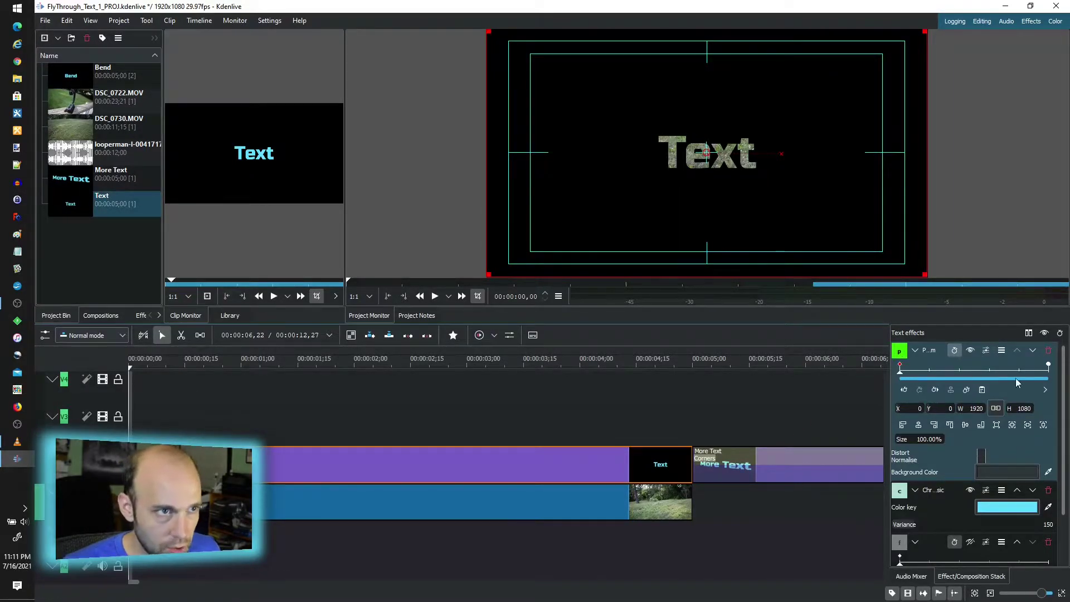
left_click(1048, 365)
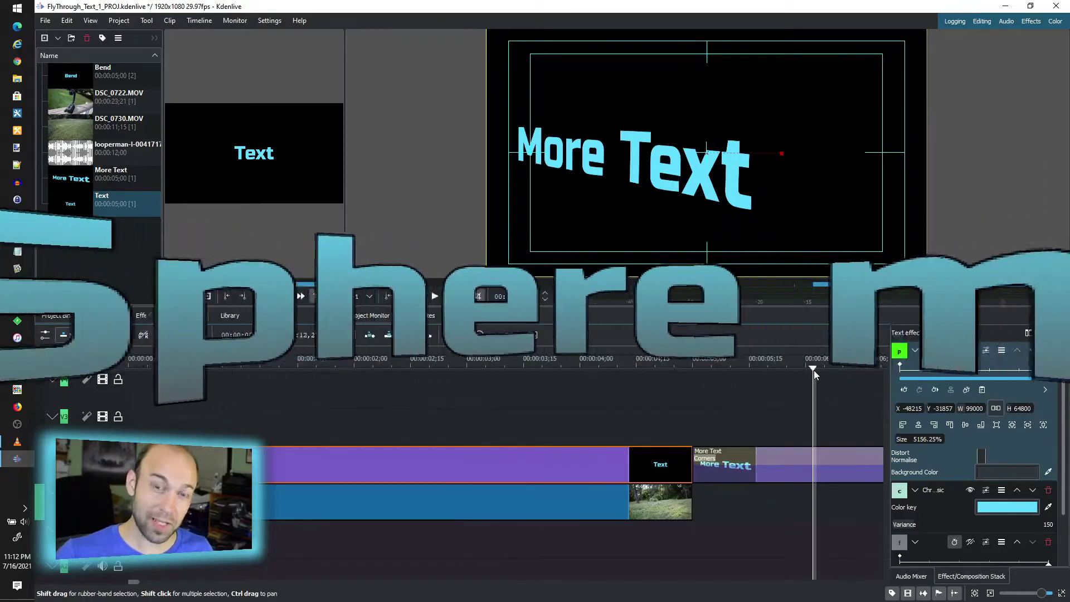
Show the More Text clip's Corners effect and compare its first and last corner keyframes
left_click(767, 456)
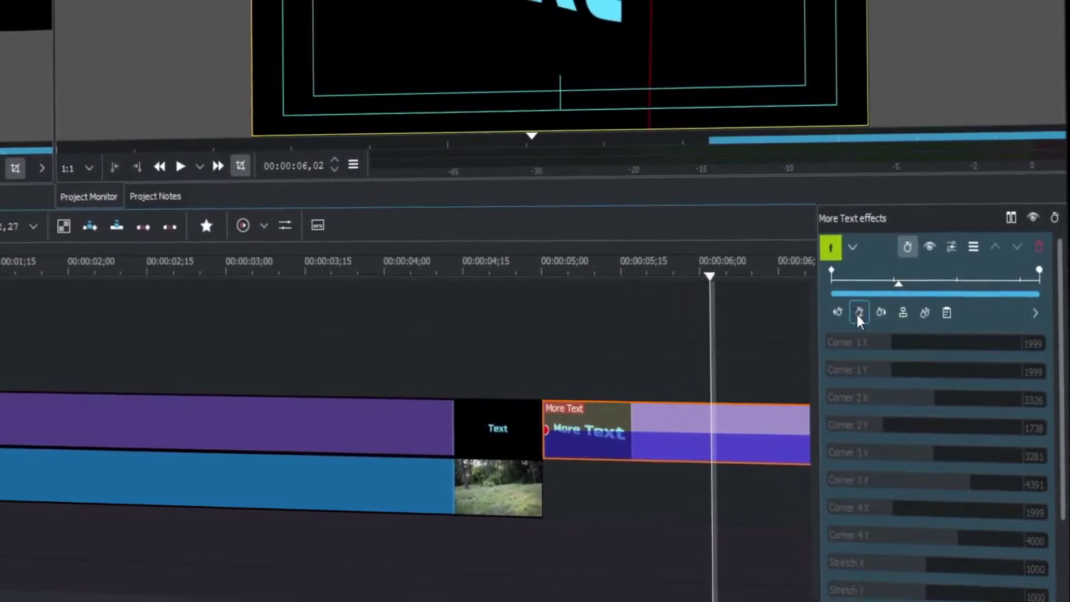
scroll(864, 357, "down", 5)
scroll(897, 390, "up", 5)
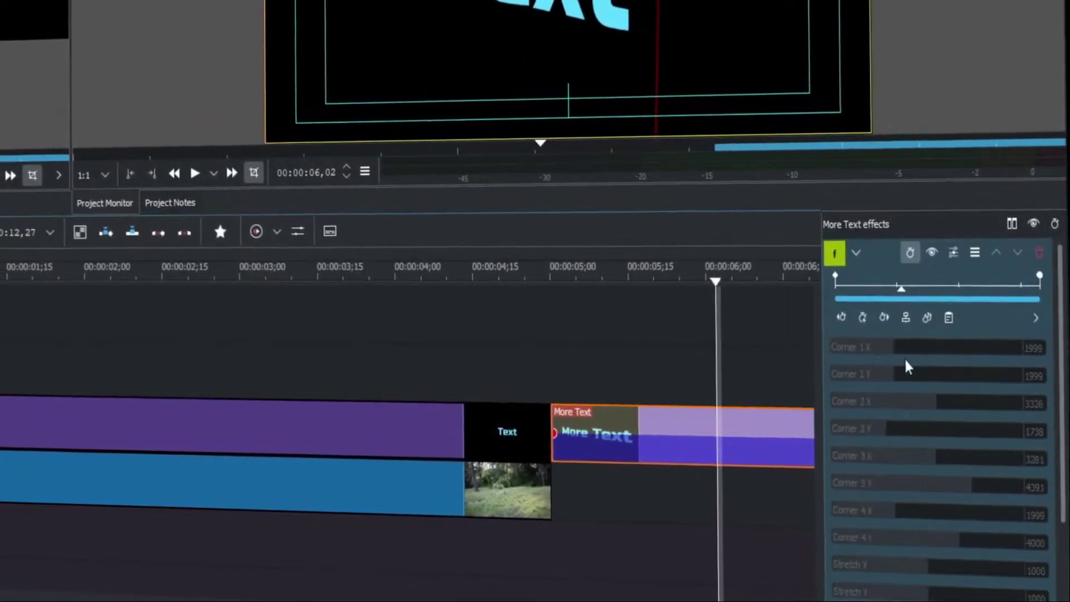
scroll(911, 485, "down", 2)
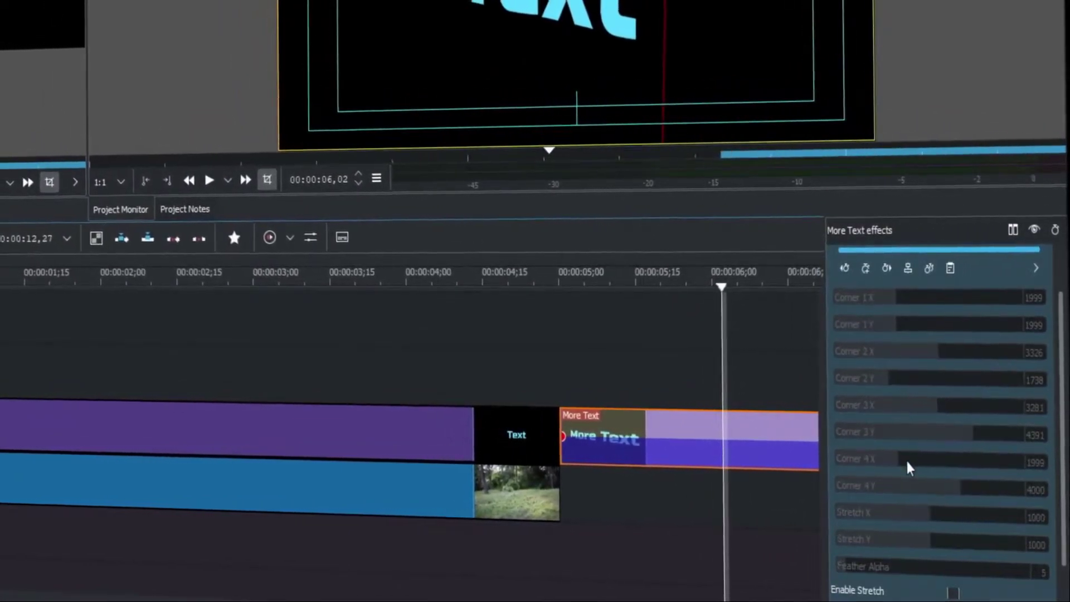
scroll(905, 459, "down", 3)
scroll(908, 460, "up", 3)
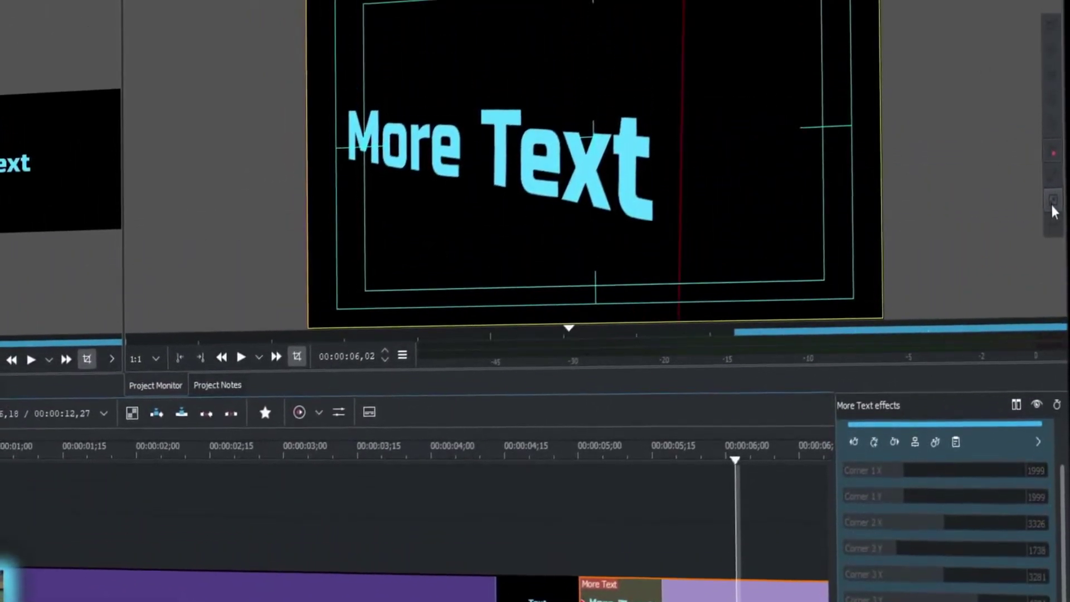
left_click(1052, 205)
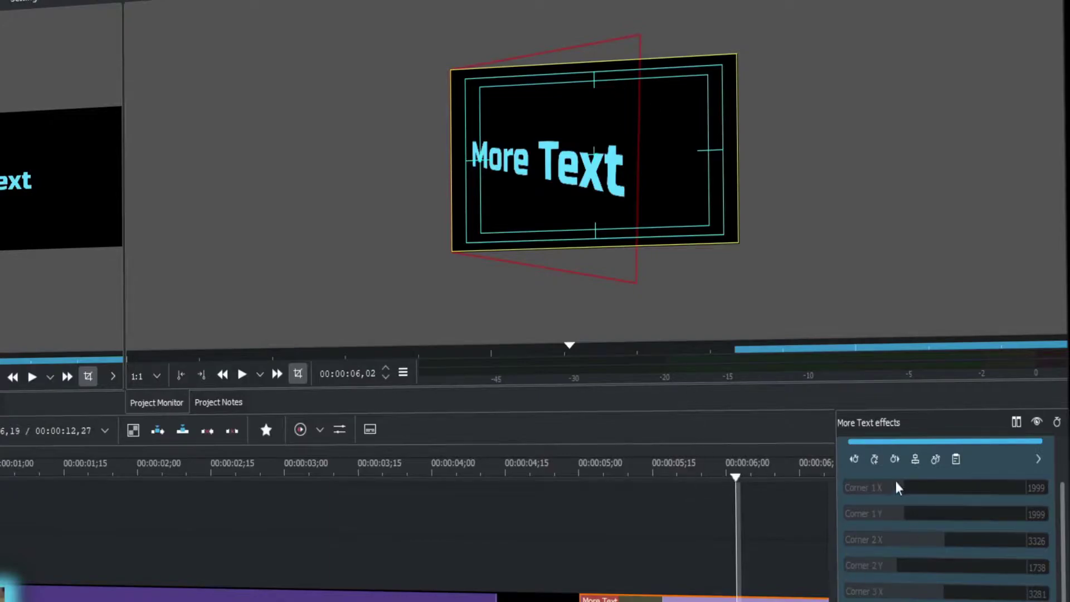
scroll(886, 473, "up", 2)
left_click(849, 475)
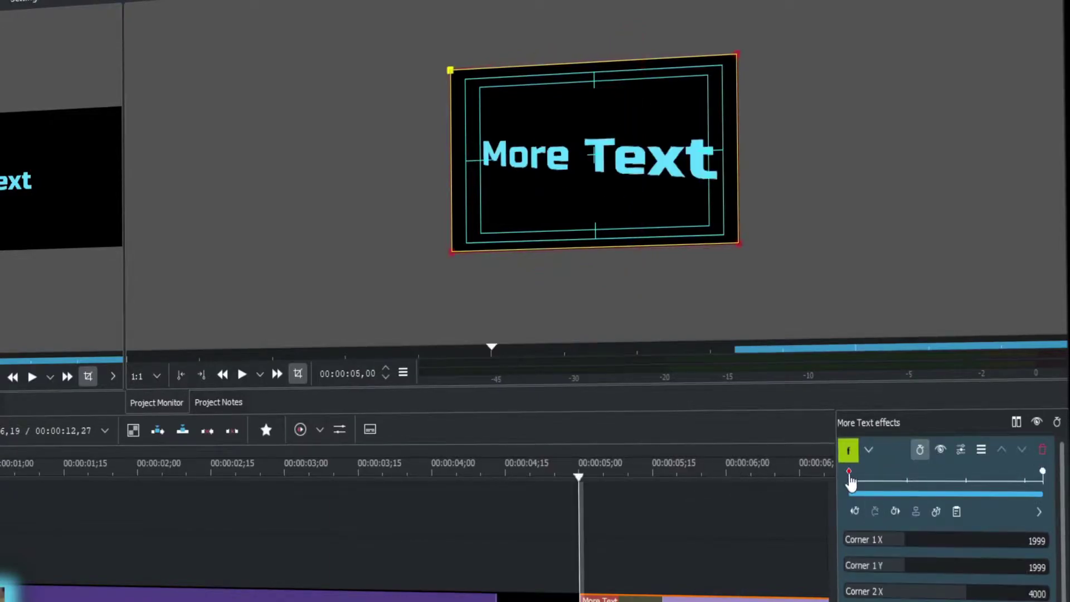
left_click(1043, 472)
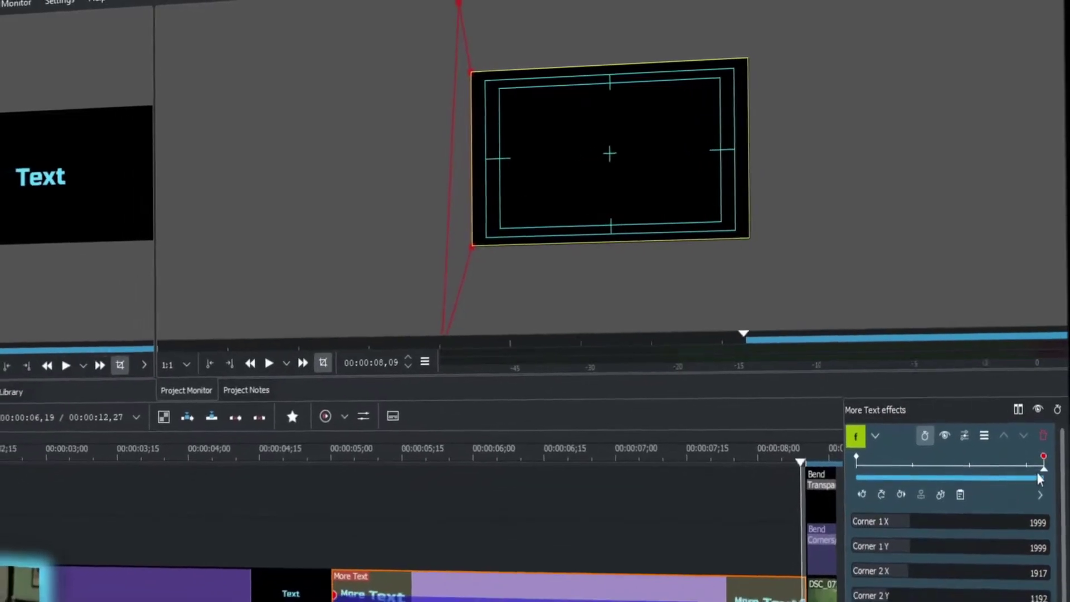
Step back through the More Text bend animation to preview intermediate frames
left_click_drag(1040, 480, 992, 490)
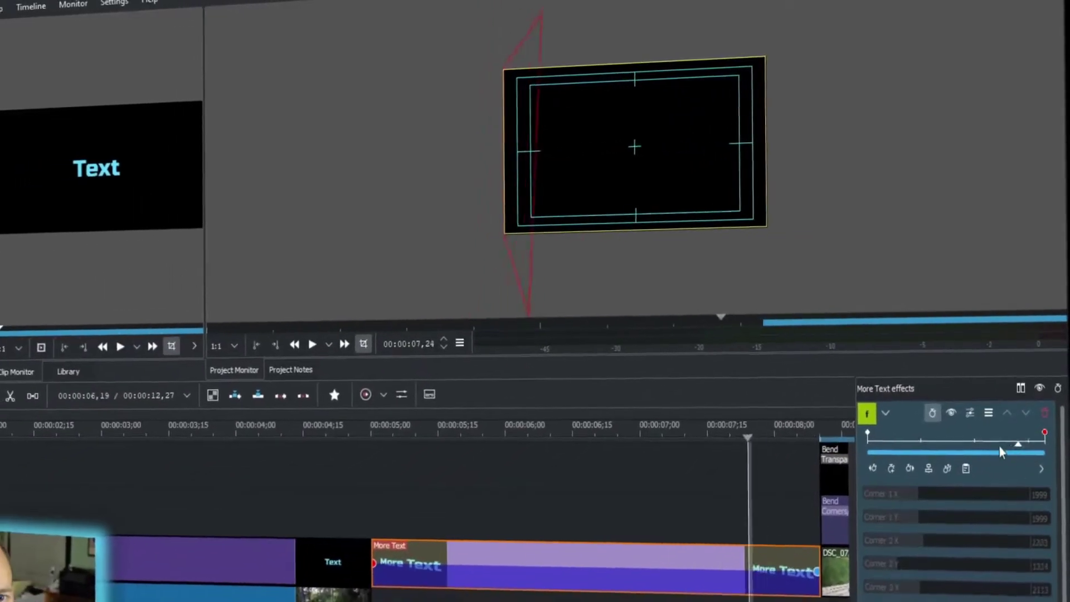
left_click_drag(998, 447, 910, 448)
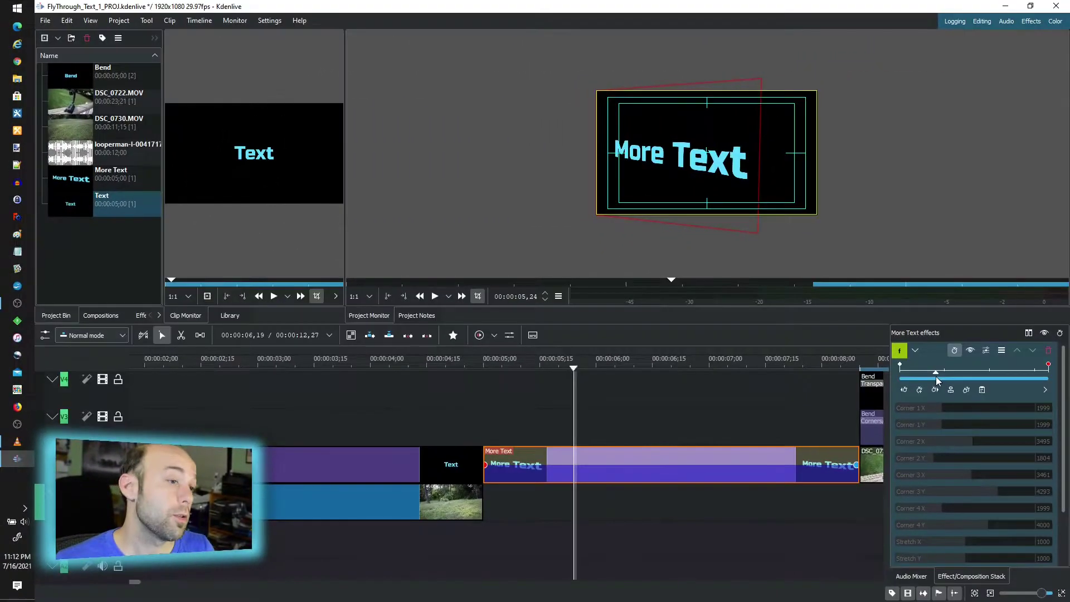
left_click_drag(936, 376, 951, 376)
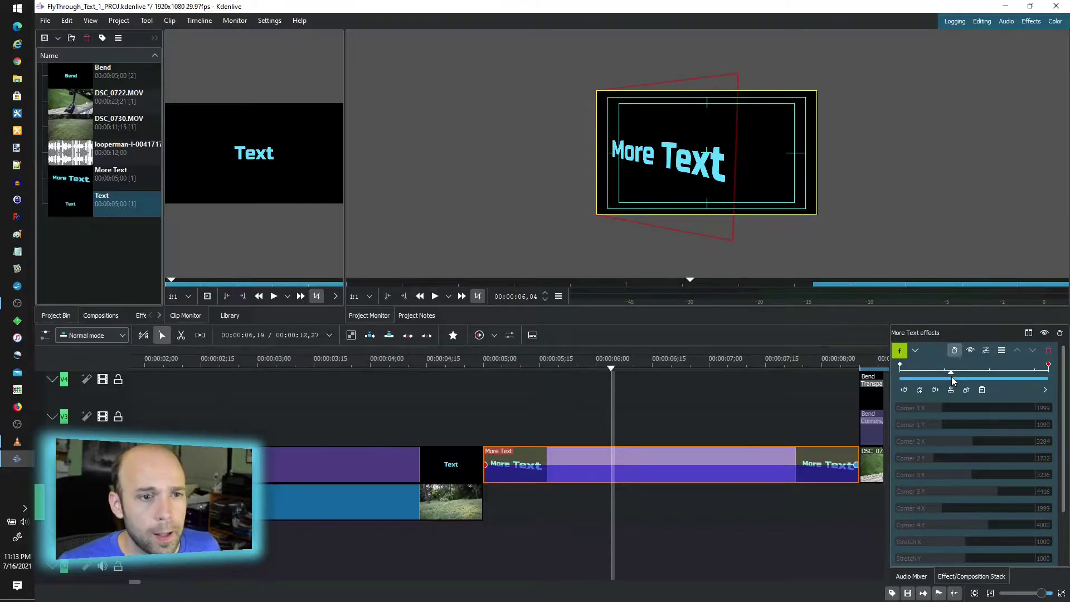
left_click_drag(951, 377, 883, 365)
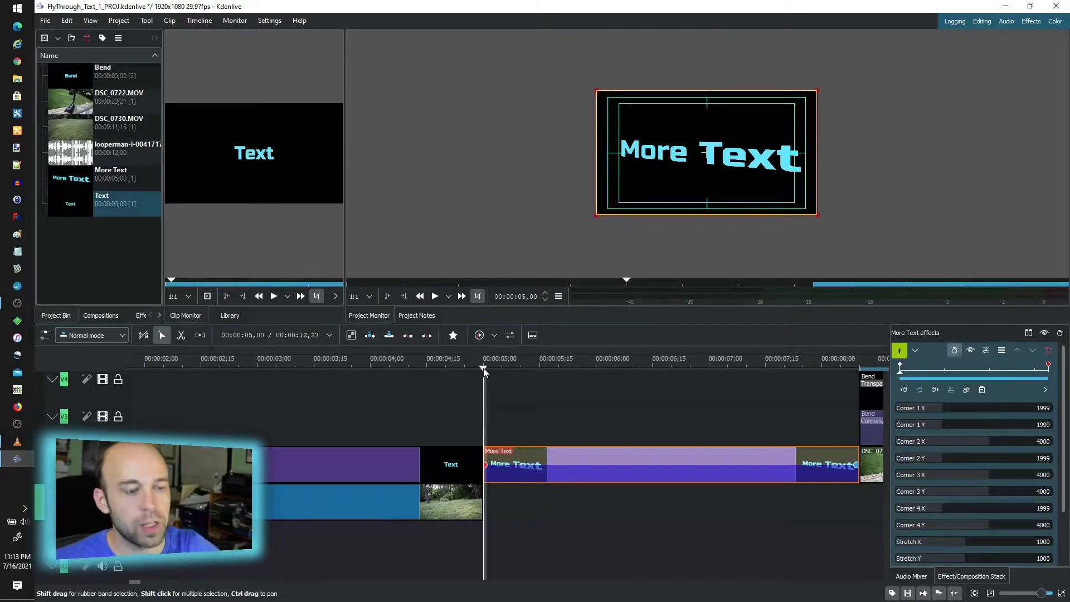
Scrub the playhead forward into the Bend clips over the DSC_0722 railing footage
left_click_drag(483, 368, 701, 380)
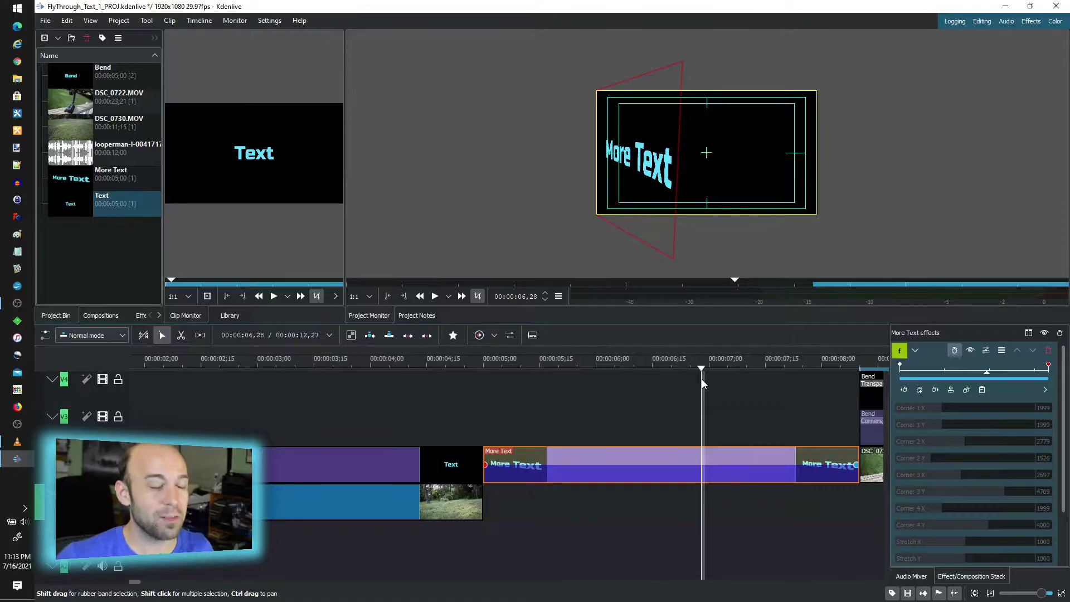
left_click_drag(685, 371, 609, 377)
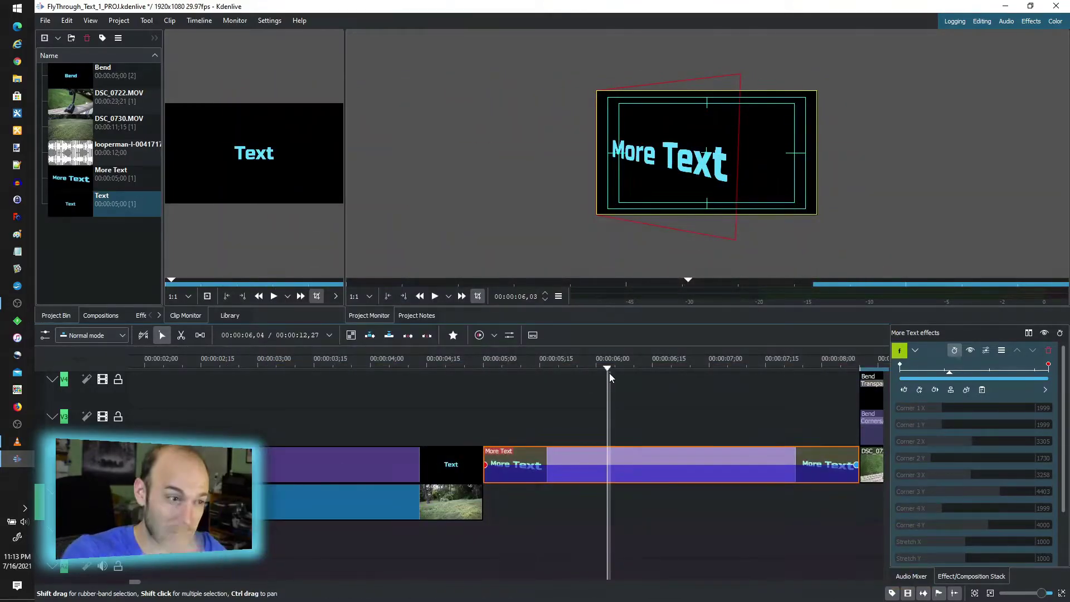
left_click_drag(743, 368, 635, 357)
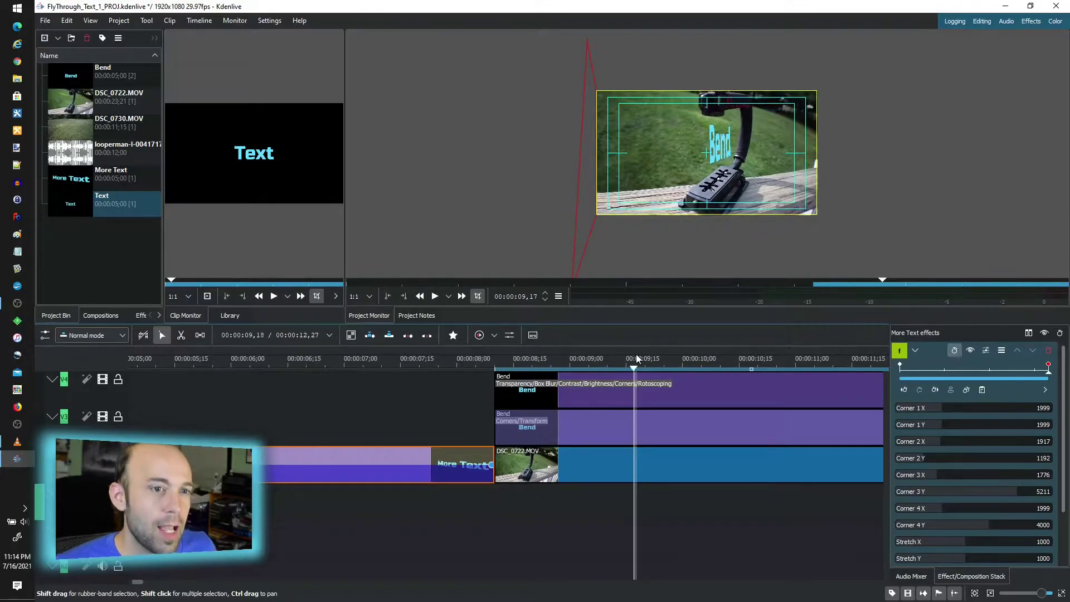
Move to the Bend section start and zoom the project monitor out once, then in twice
left_click_drag(636, 353, 556, 370)
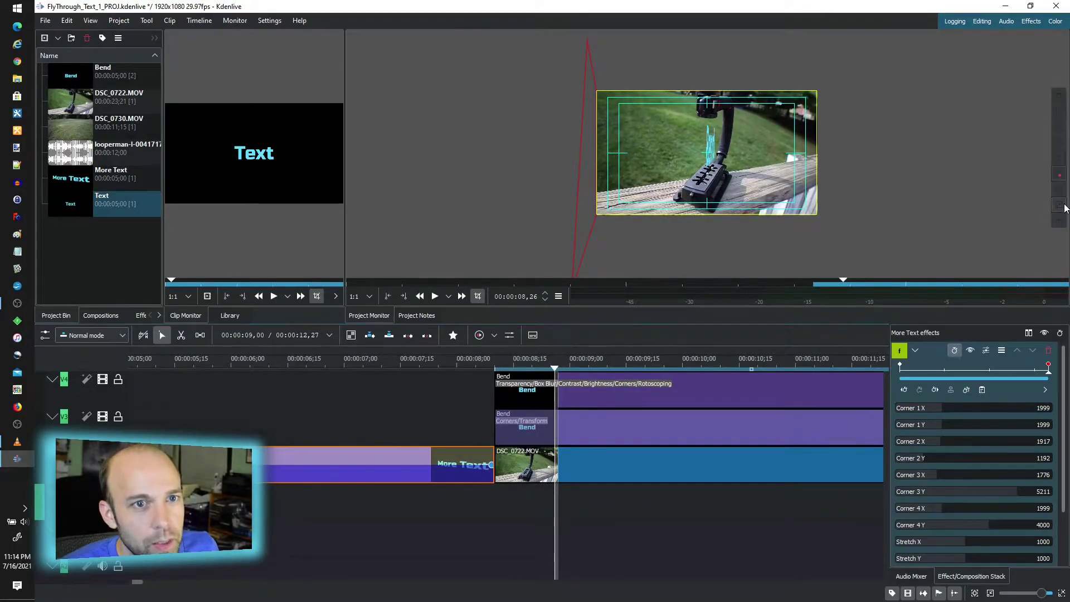
left_click(1058, 205)
left_click(1059, 190)
left_click(1059, 190)
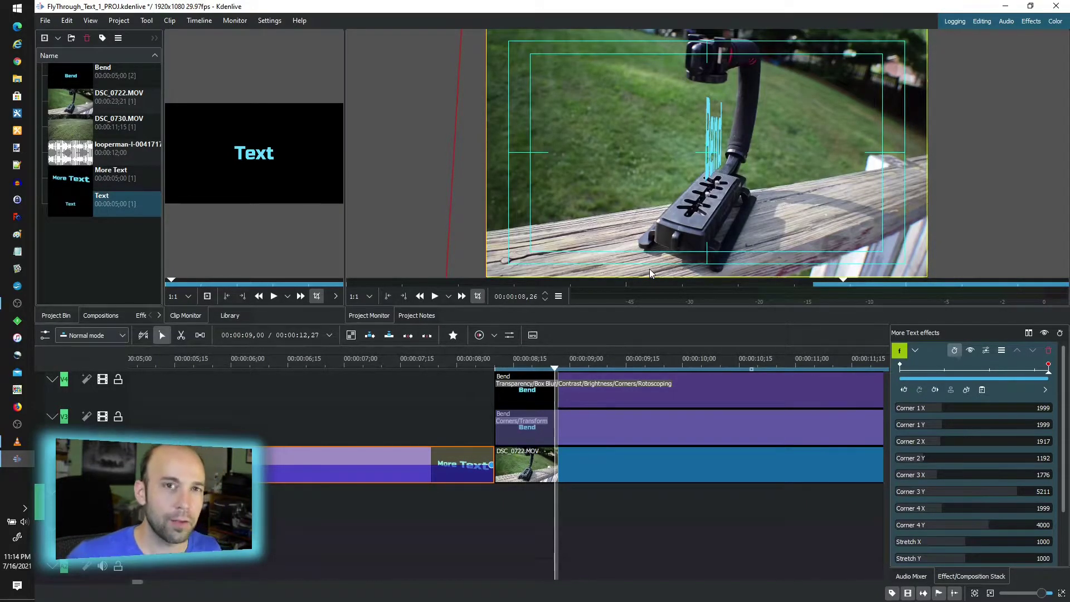
Switch to VLC and watch the rendered FlyThrough_Text_1_PROJ.mp4 play through
left_click(18, 444)
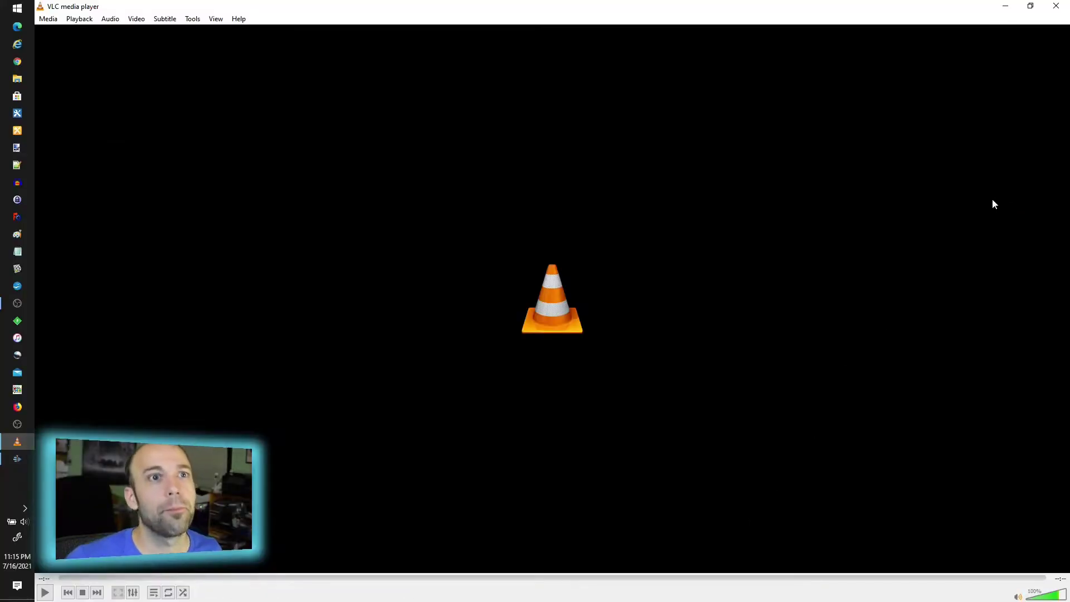
Return to Kdenlive, scrub through the Bend section, and select the Bend clip
left_click(1005, 6)
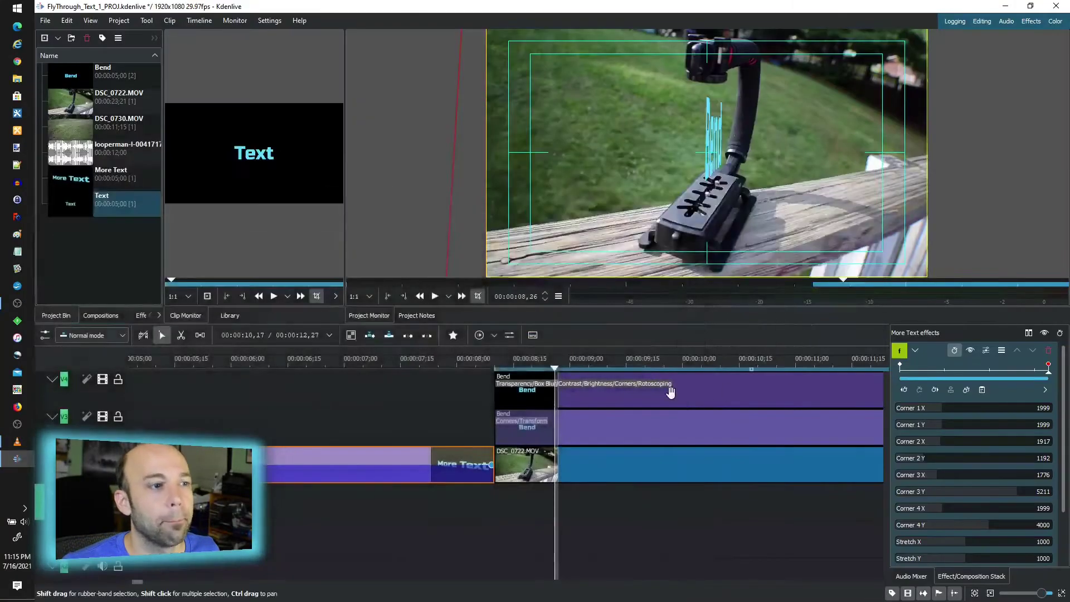
mouse_move(523, 364)
left_mouse_down()
mouse_move(852, 362)
mouse_move(535, 364)
left_mouse_up()
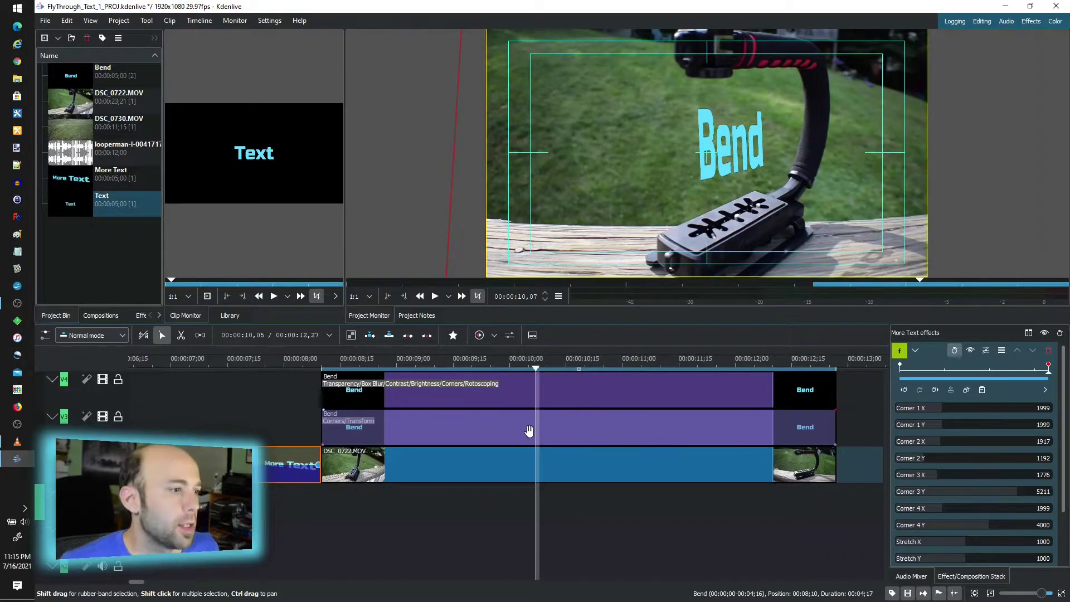
left_click(533, 430)
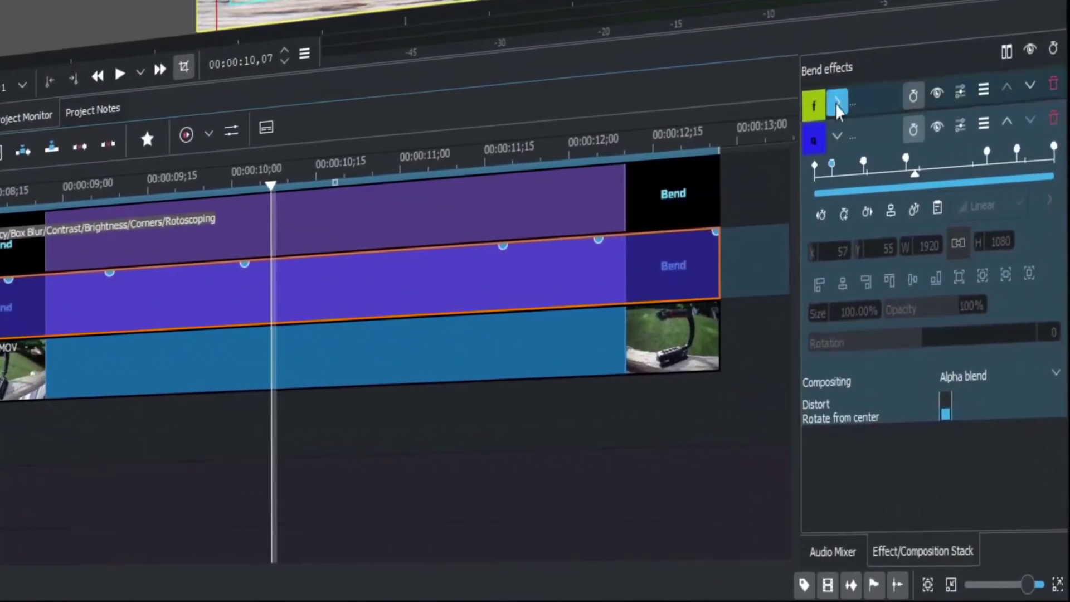
Expand the first Bend effect to check its Corner values, then fold it away
left_click(835, 98)
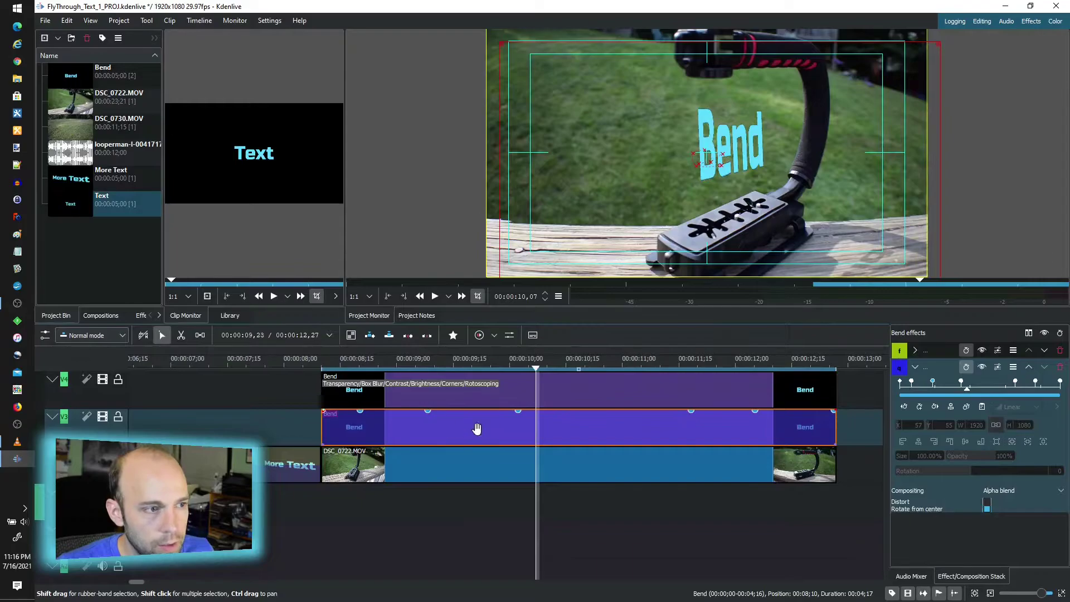
left_click(915, 351)
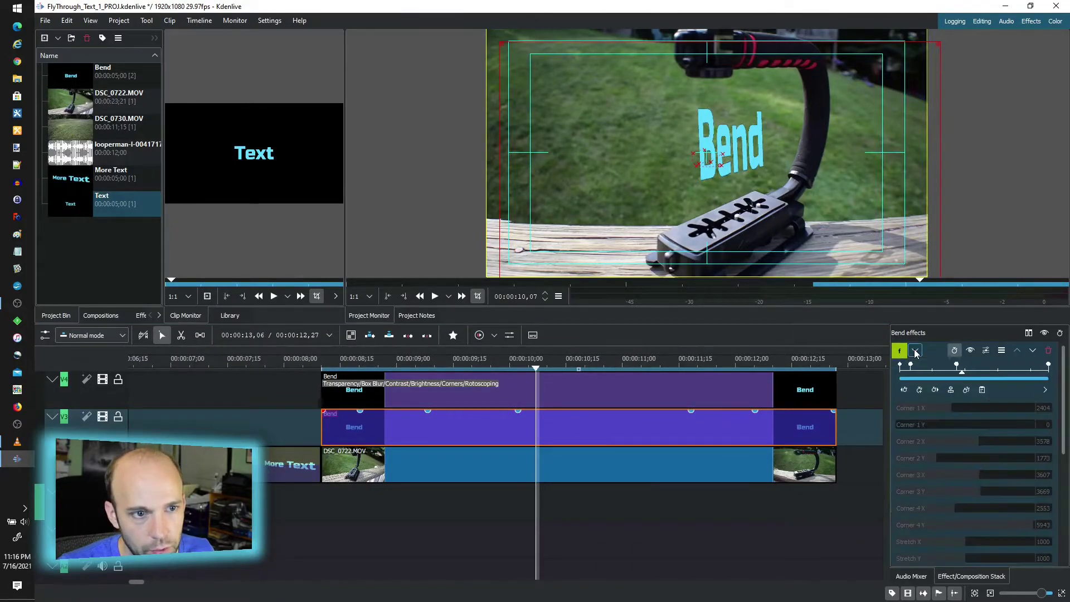
left_click(914, 351)
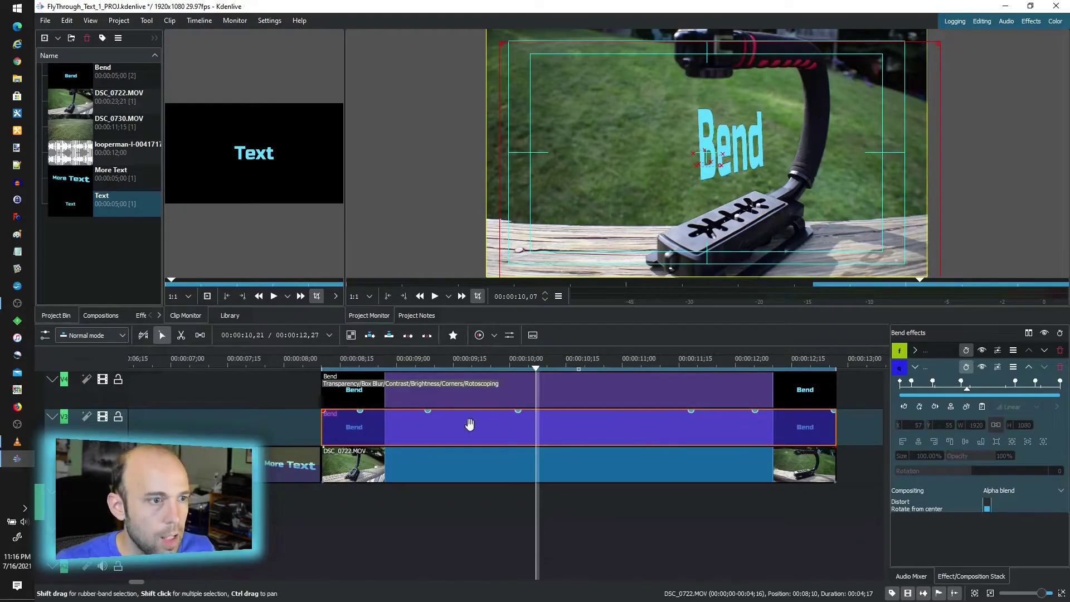
Select the top-track Bend shadow clip and inspect its Transparency (0.352) and Box Blur (factor 5) settings
left_click(454, 386)
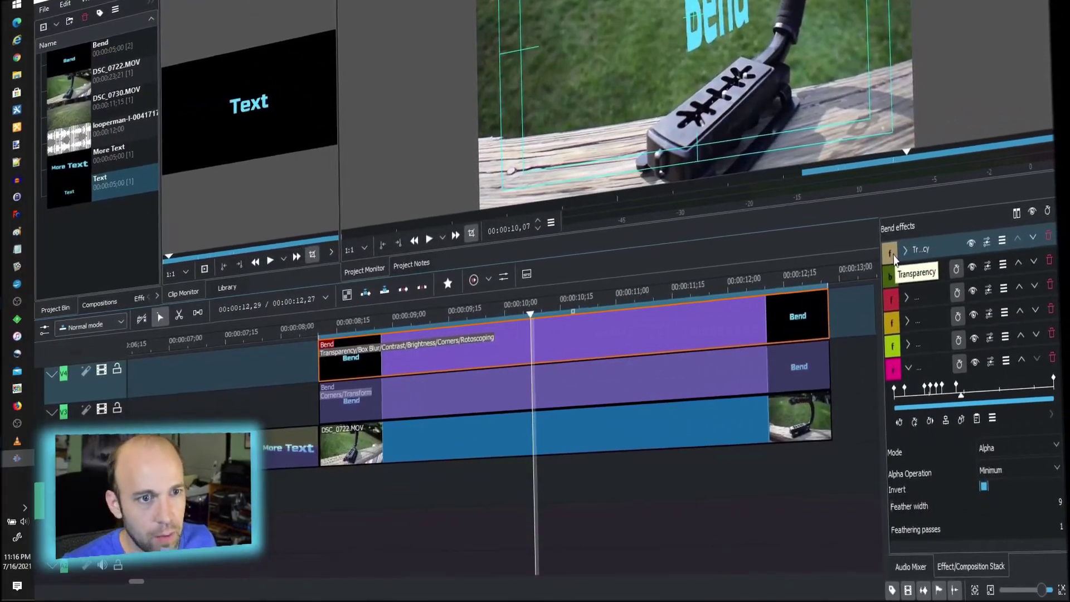
left_click(909, 360)
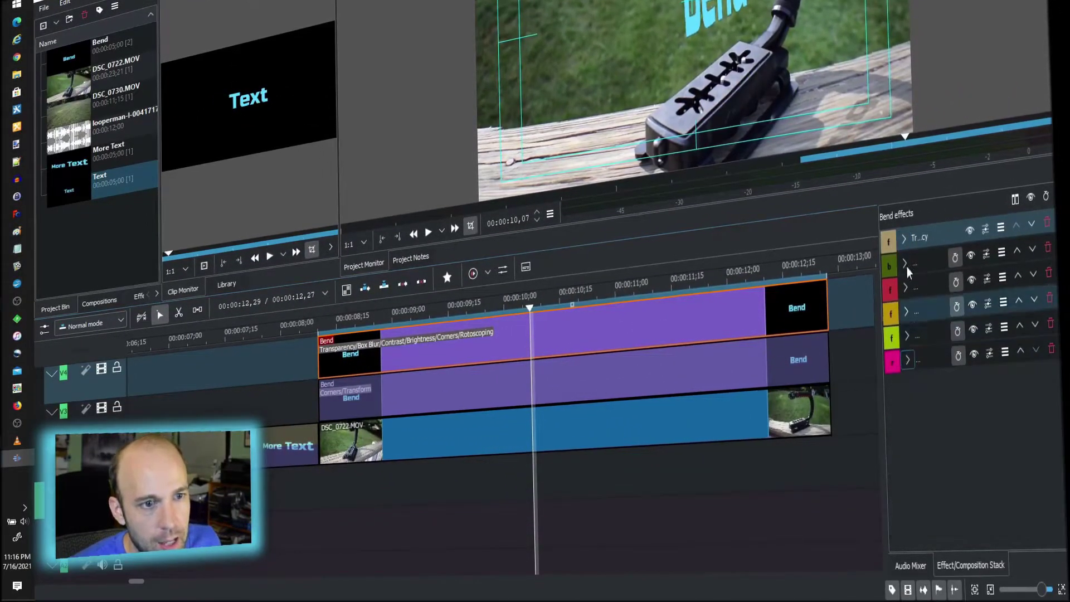
left_click(903, 239)
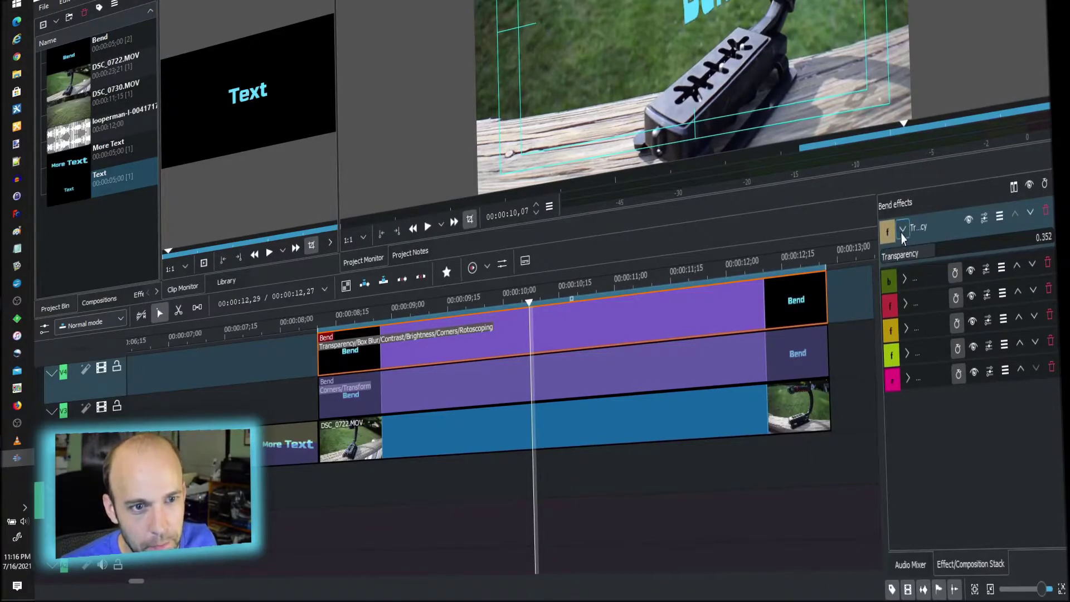
left_click(902, 230)
left_click(904, 255)
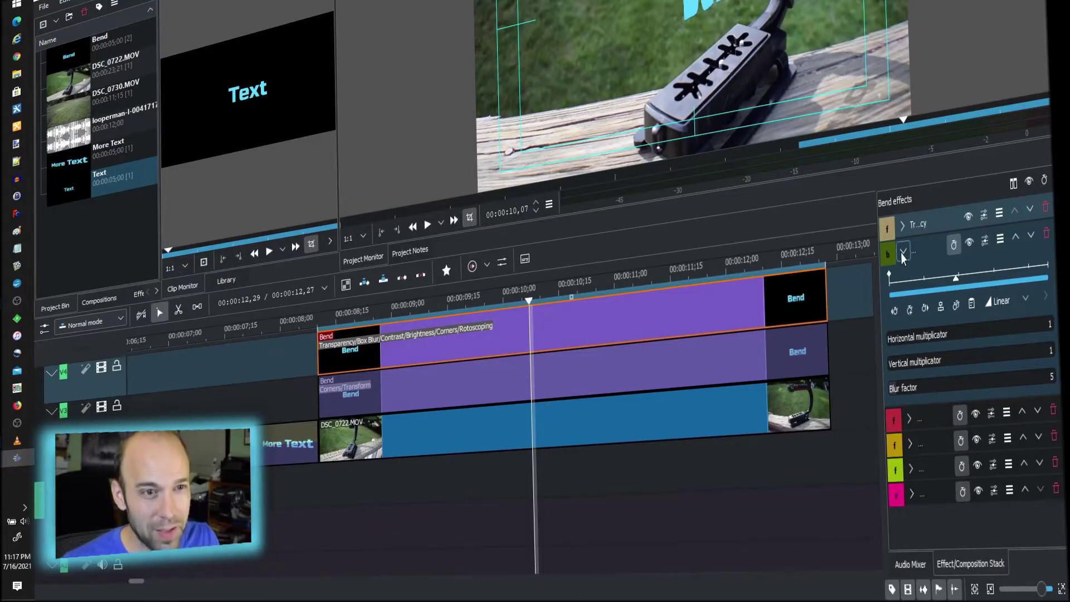
Fold Box Blur, inspect the Contrast (0) and Brightness (227) effects, then fold Contrast away
left_click(901, 253)
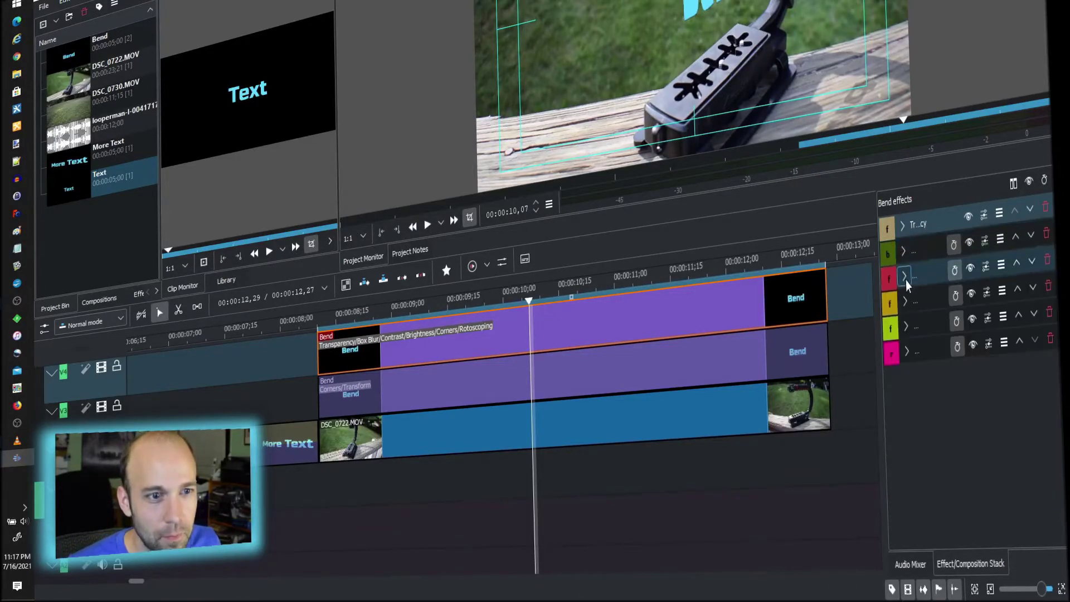
left_click(905, 278)
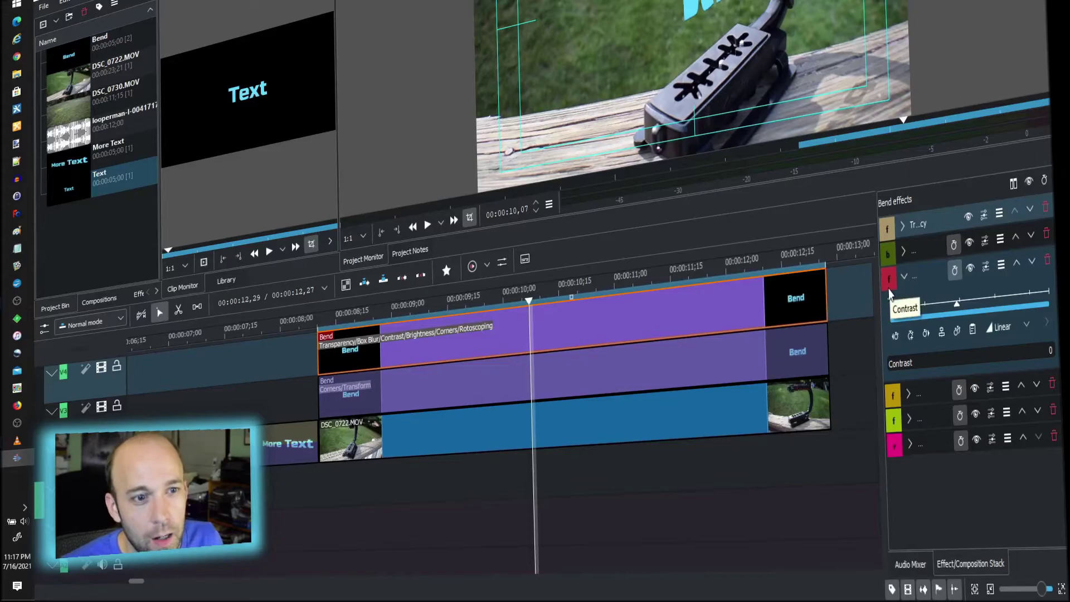
left_click(906, 394)
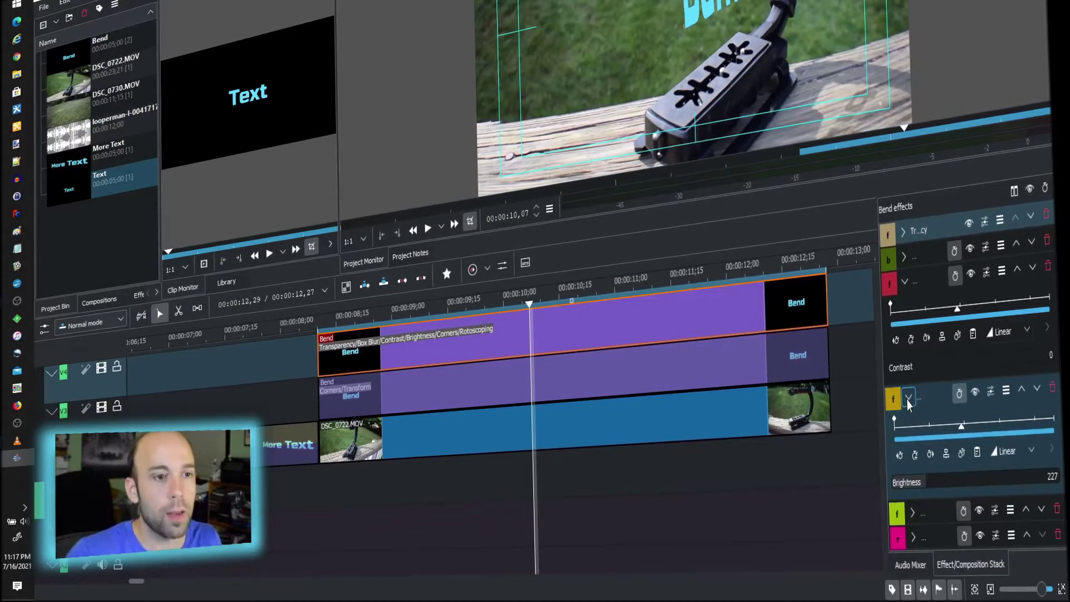
left_click(887, 286)
left_click(893, 400)
left_click(958, 310)
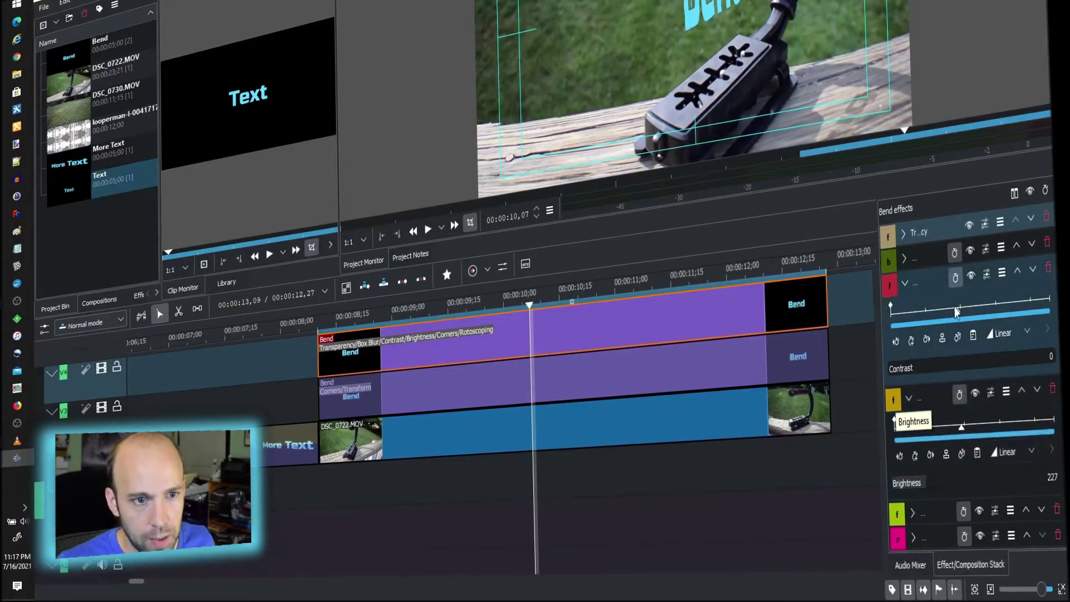
left_click(898, 427)
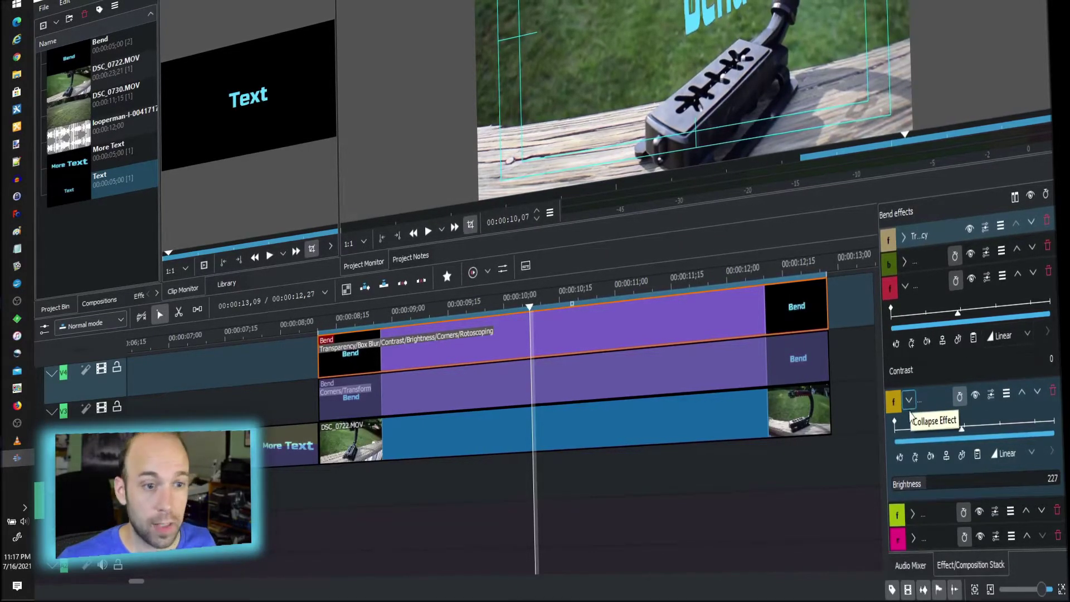
left_click(905, 291)
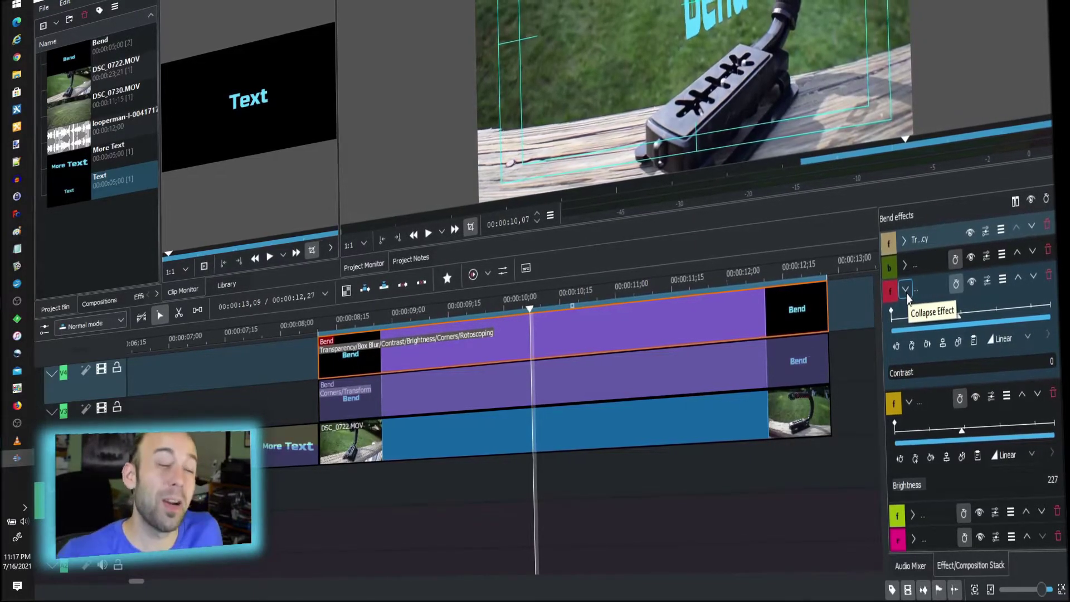
left_click(905, 295)
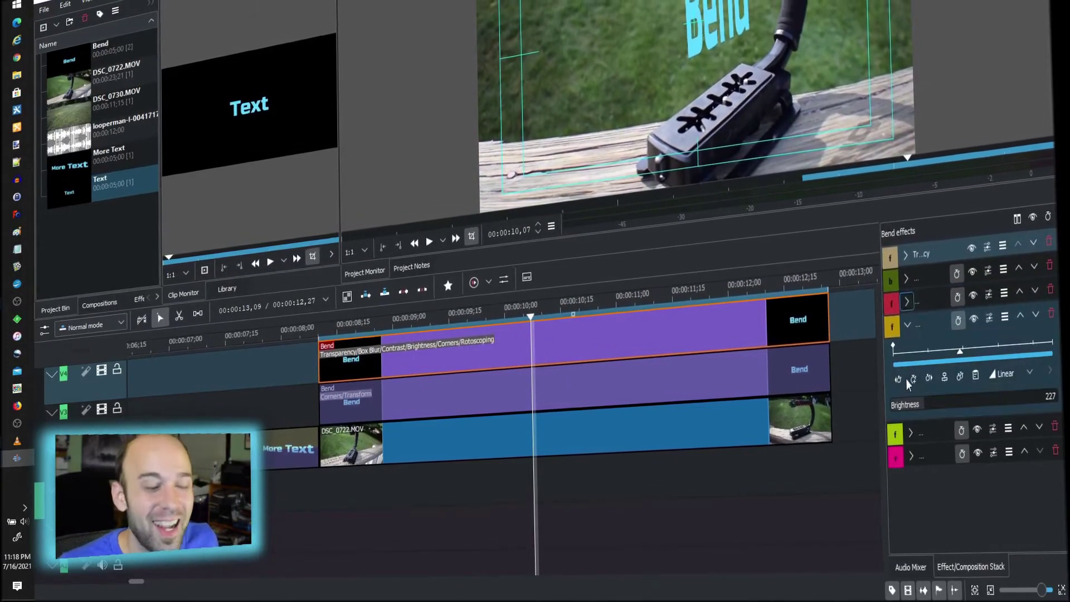
Collapse the Brightness effect and check the Corners effect's corner-pin values, then fold it away
left_click(911, 328)
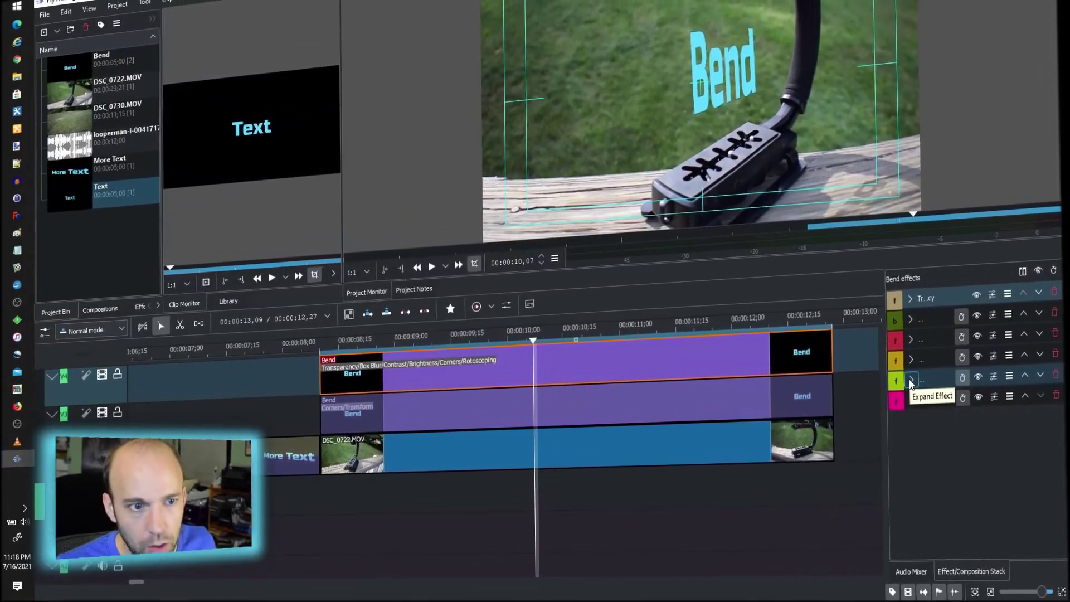
left_click(904, 387)
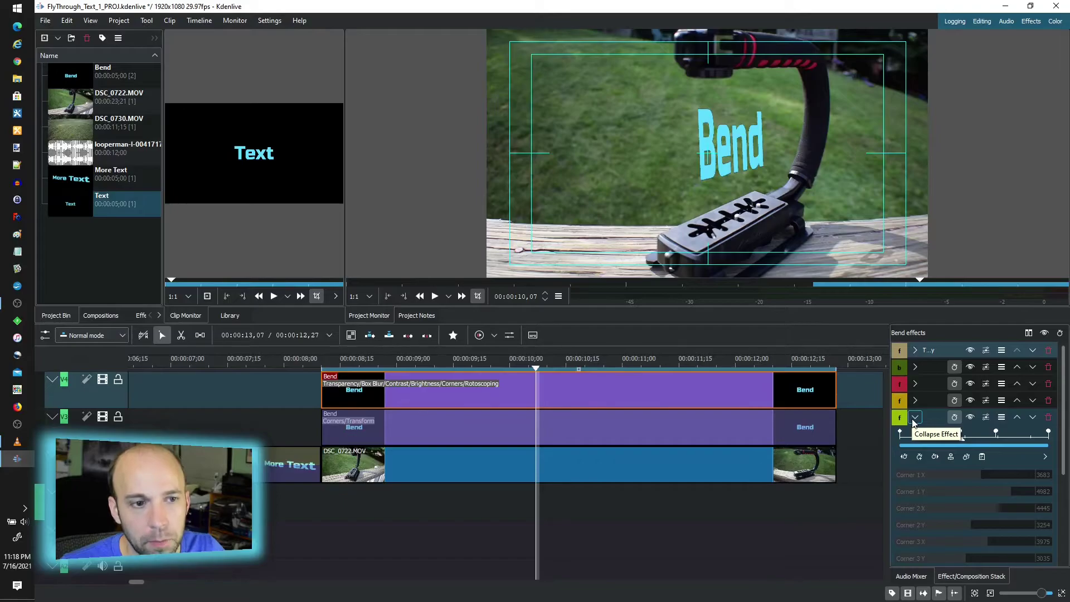
left_click(914, 419)
Expand the Rotoscoping effect and scrub the playhead to the shadow clip's start at 00:00:08;10
left_click(914, 434)
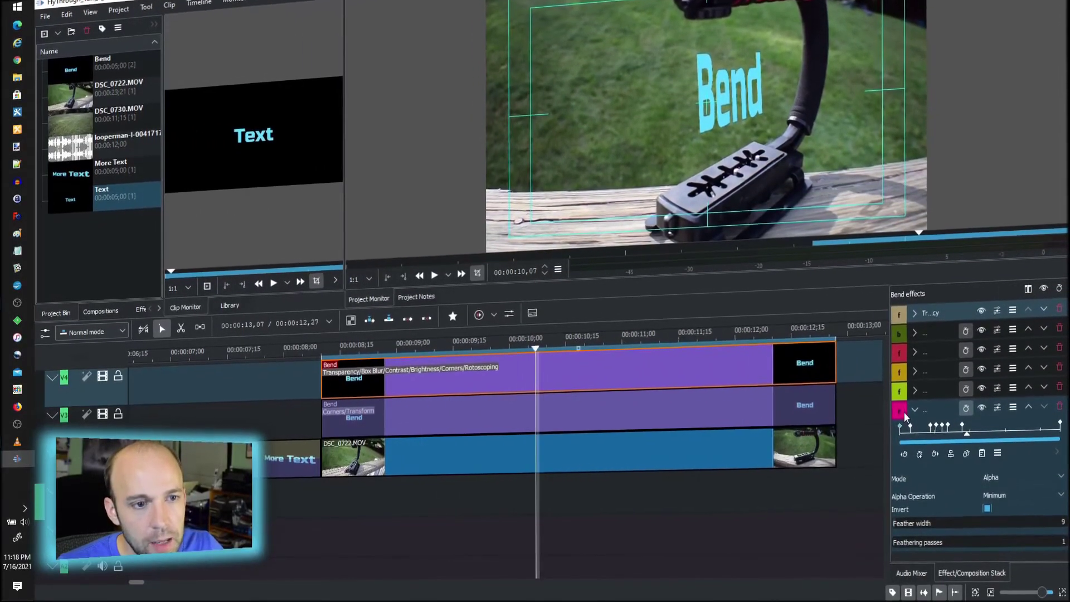
scroll(880, 225, "down", 10)
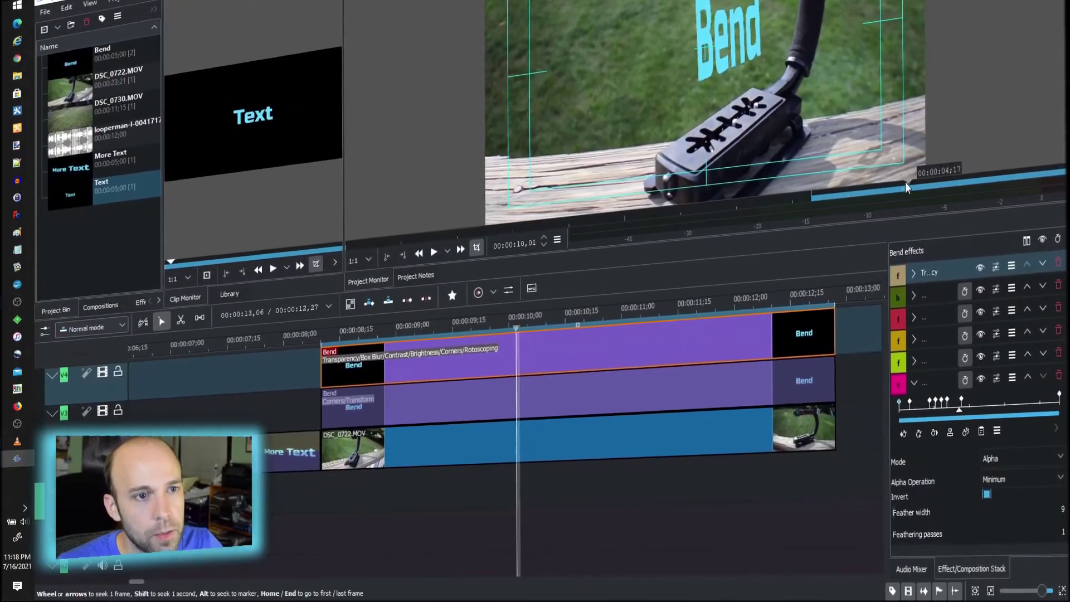
left_click_drag(872, 183, 839, 119)
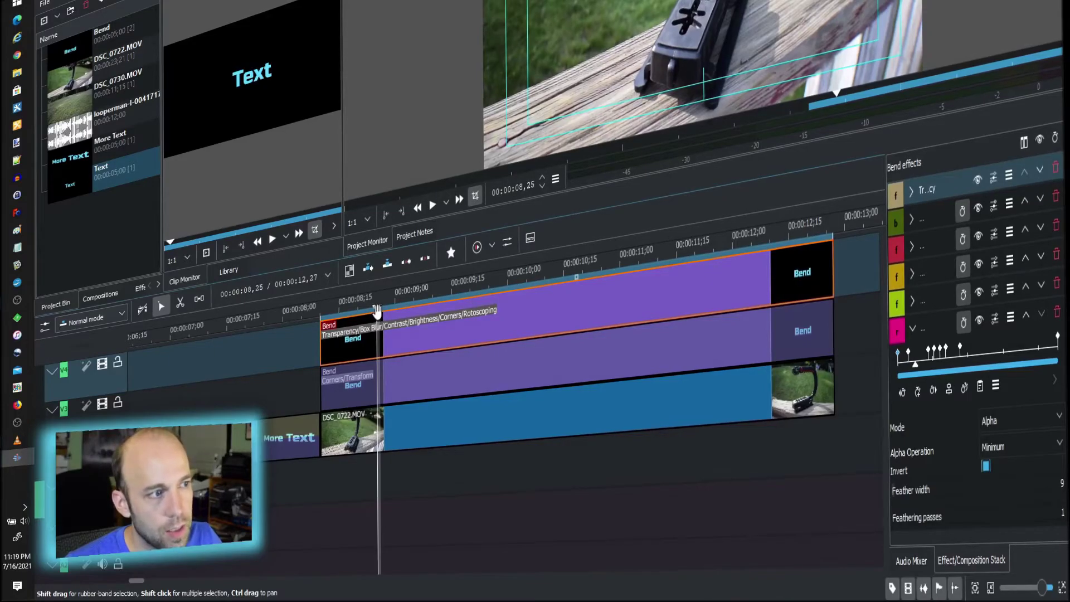
left_click_drag(383, 312, 452, 293)
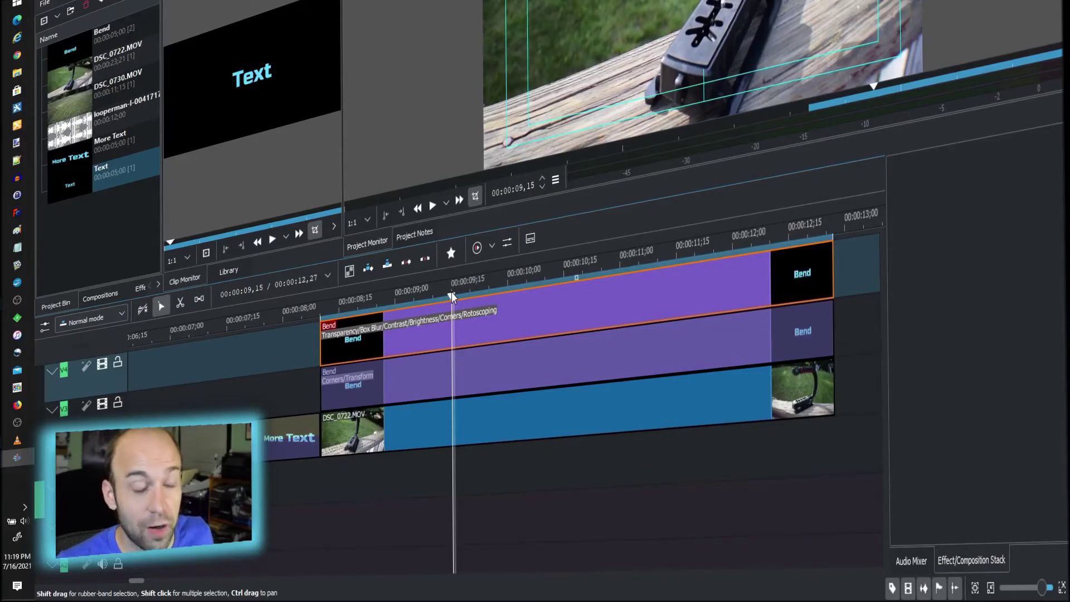
left_click_drag(451, 297, 323, 306)
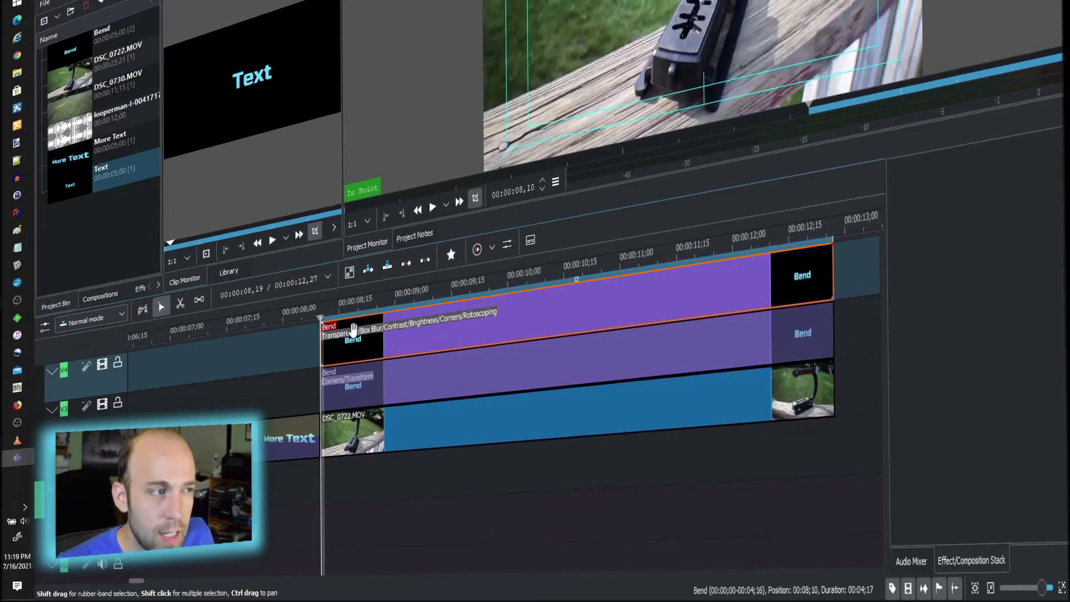
Select the top-track shadow Bend clip to show its Rotoscoping settings: Alpha, Minimum, feather width 9, one pass
left_click(353, 327)
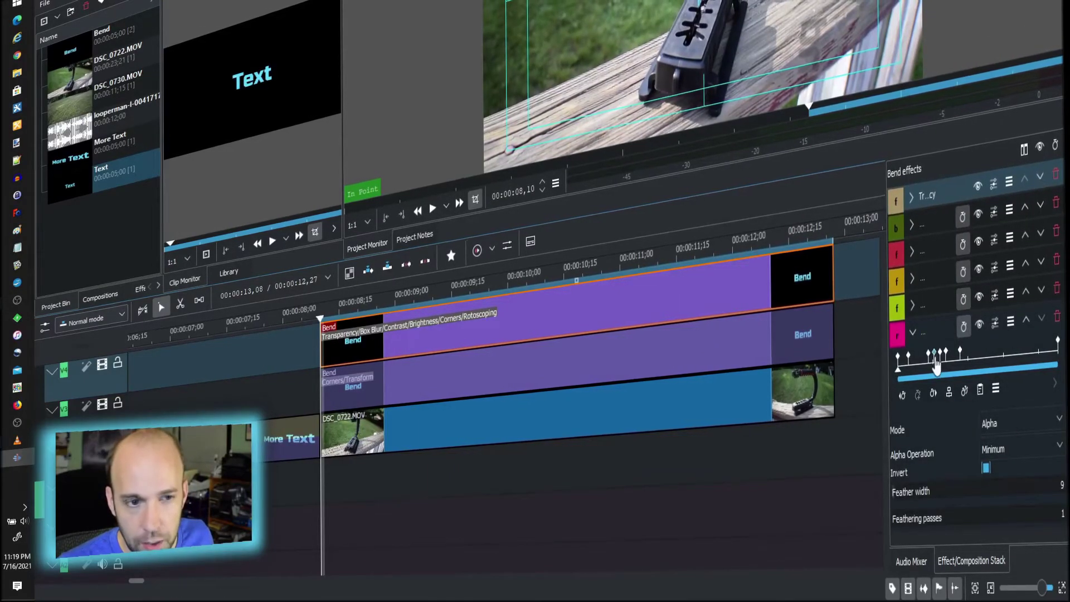